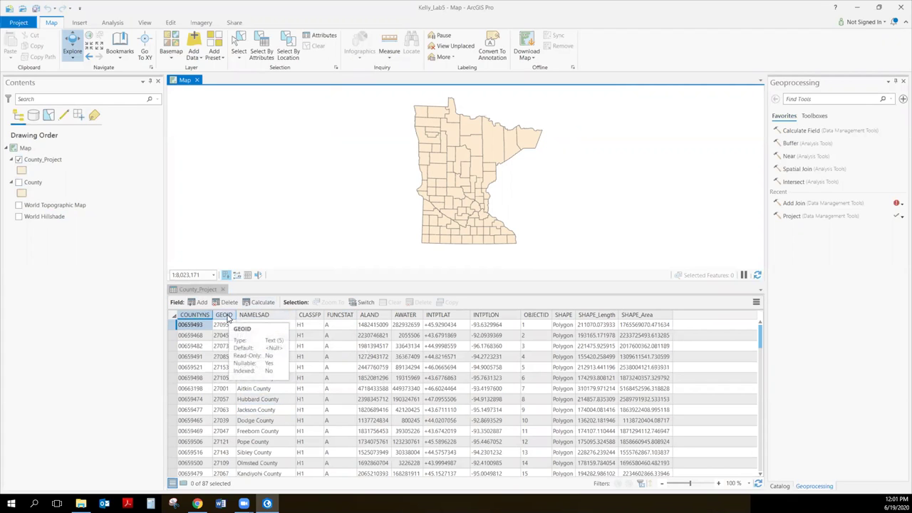
# - Widen the GEOID column in the County_Project attribute table
pyautogui.moveTo(236, 314); pyautogui.dragTo(266, 314)
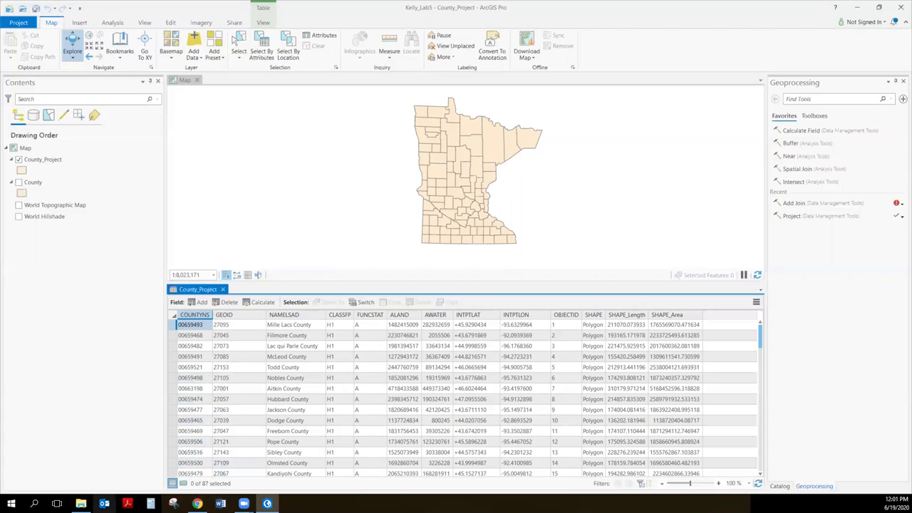
# - Switch to File Explorer, open Median_Age in Notepad++ to examine its contents and the Replace command, and close it
pyautogui.click(81, 503)
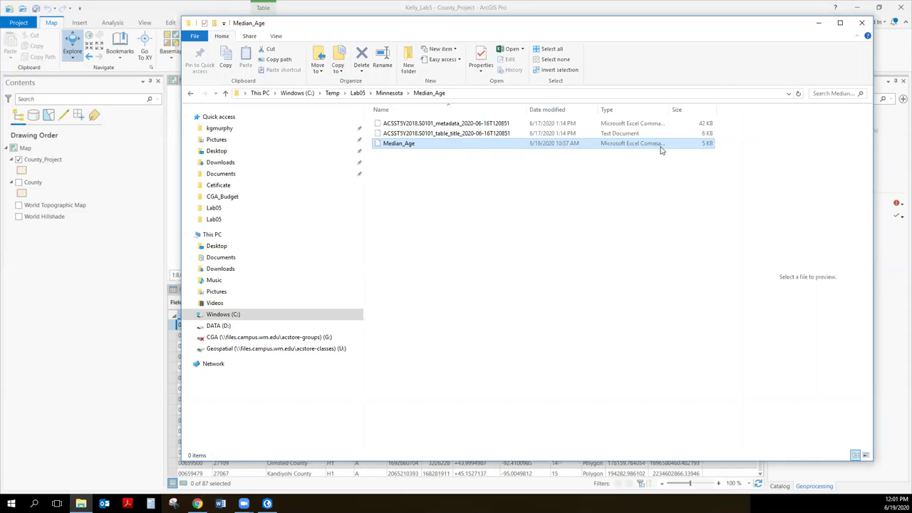
pyautogui.rightClick(406, 144)
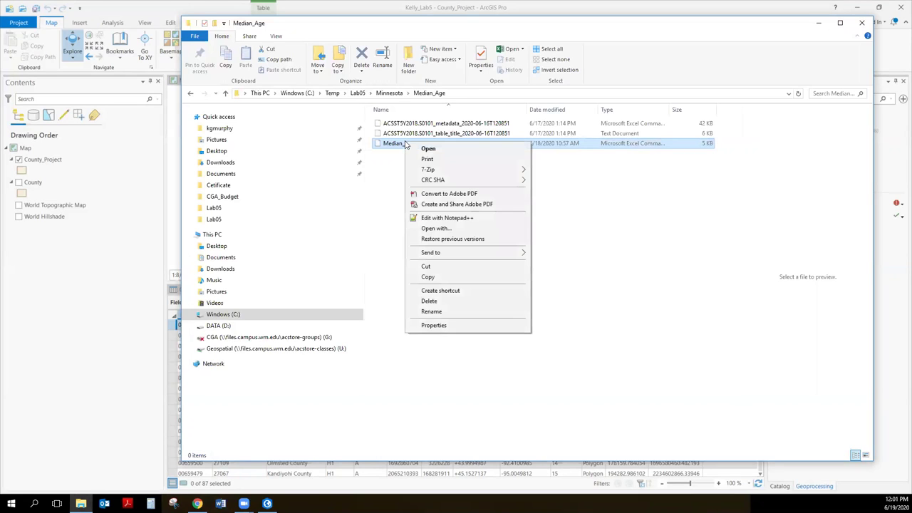
pyautogui.click(440, 219)
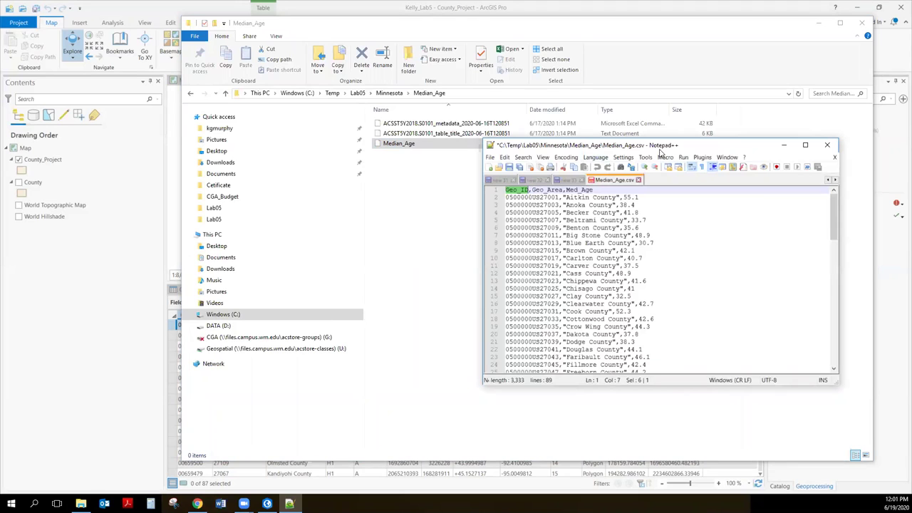
pyautogui.moveTo(659, 152); pyautogui.dragTo(558, 175)
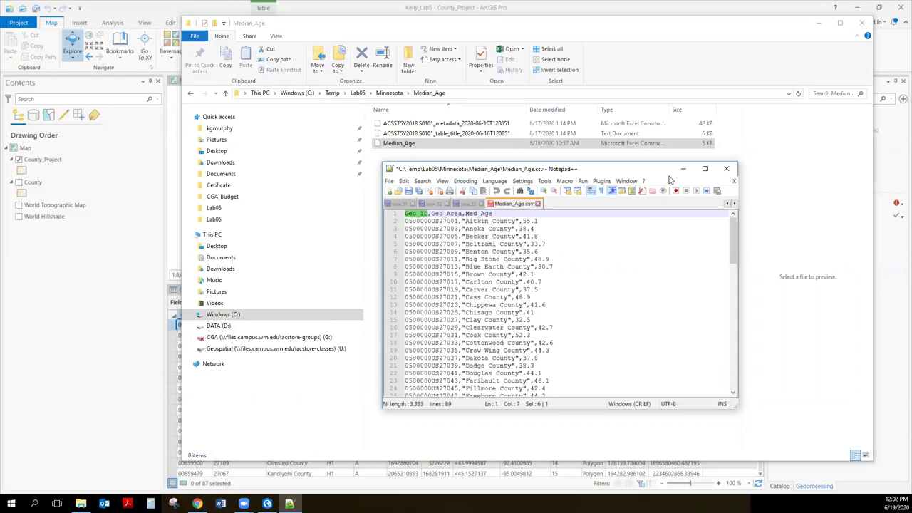
pyautogui.click(420, 183)
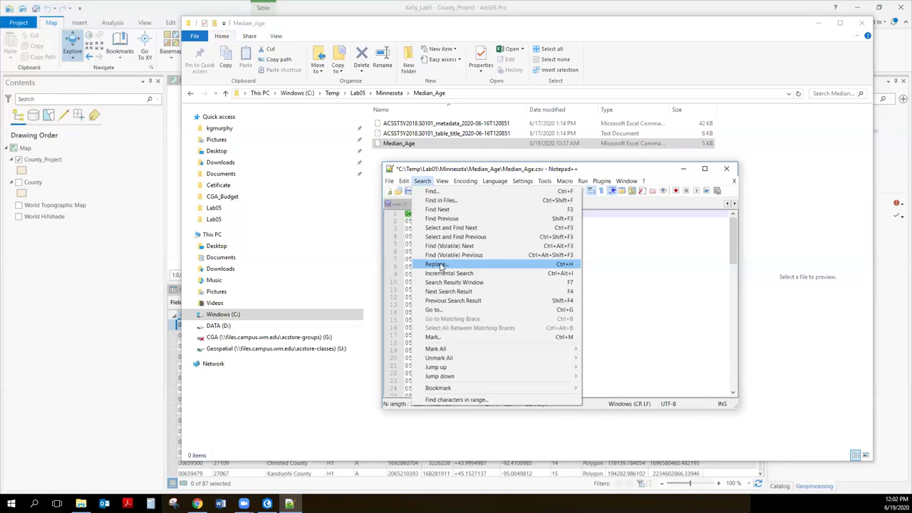
pyautogui.moveTo(668, 169); pyautogui.dragTo(670, 169)
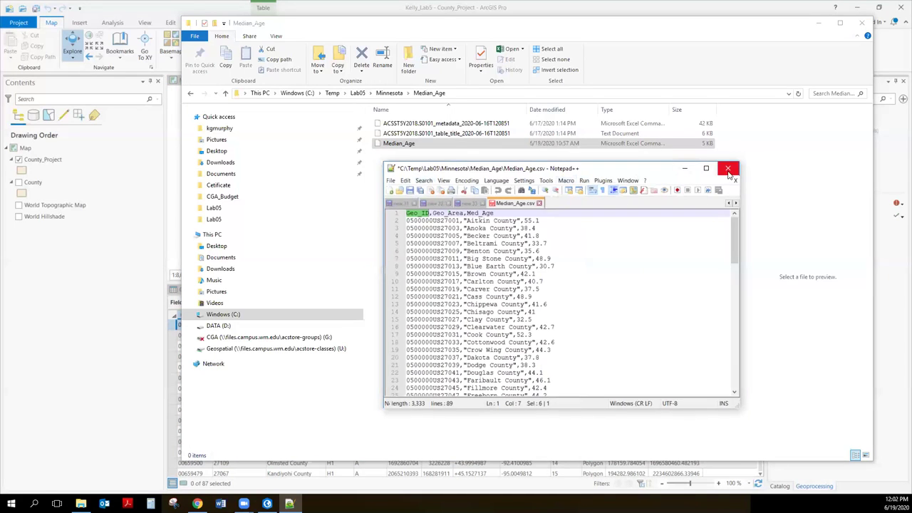
pyautogui.click(727, 170)
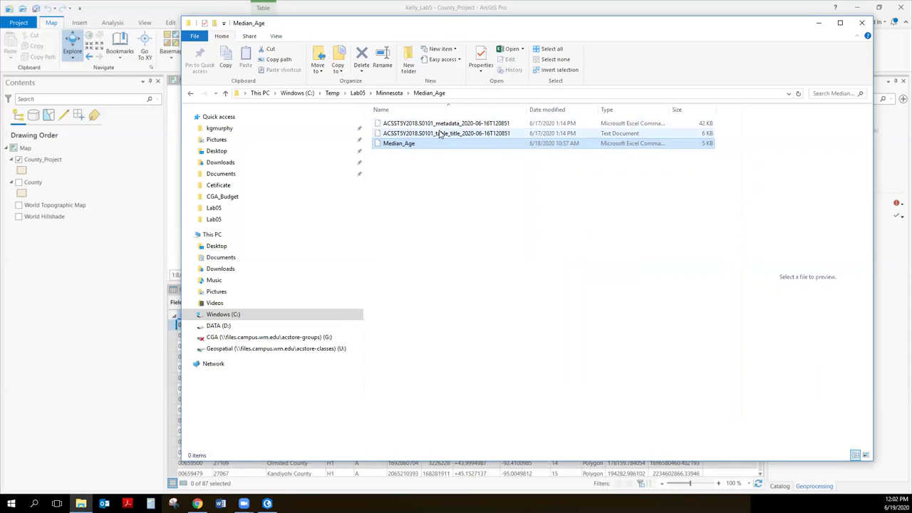
# - Open the Median_Age file in Excel and widen the Geo_Area column to show the full county names
pyautogui.rightClick(398, 146)
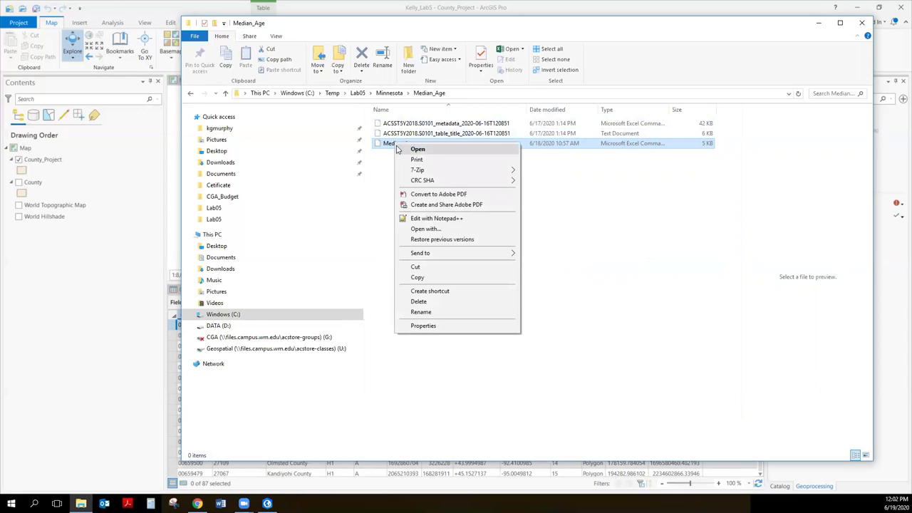
pyautogui.click(390, 144)
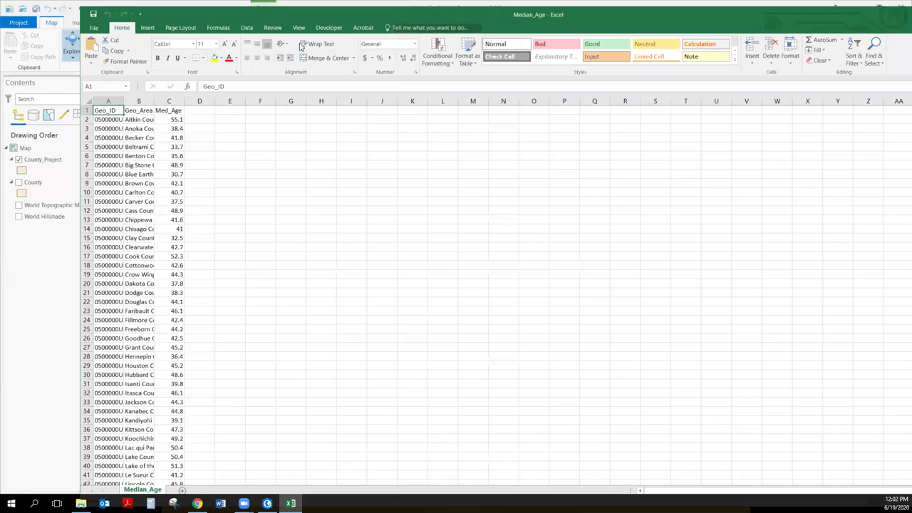
pyautogui.moveTo(166, 101); pyautogui.dragTo(238, 100)
pyautogui.click(169, 102)
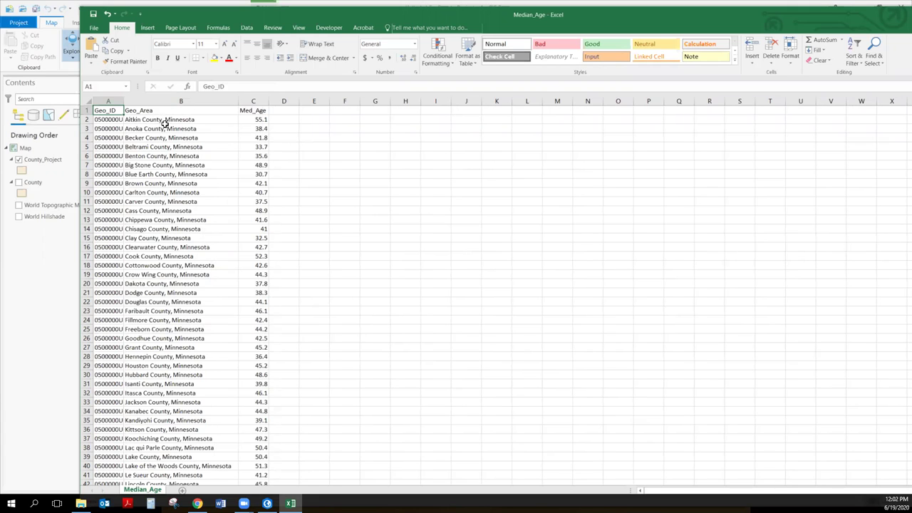
# - Replace every ", Minnesota" in the sheet with nothing, leaving only the county names in Geo_Area
pyautogui.doubleClick(623, 10)
pyautogui.click(799, 57)
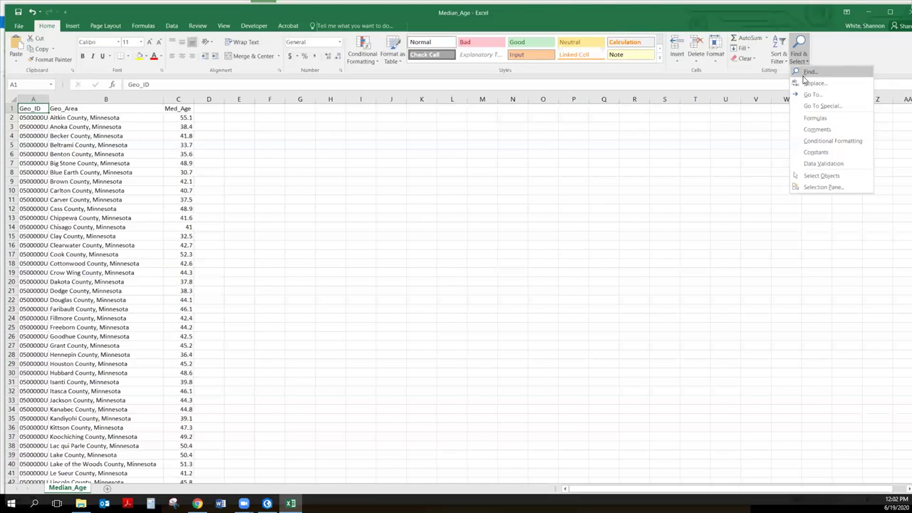
pyautogui.click(805, 85)
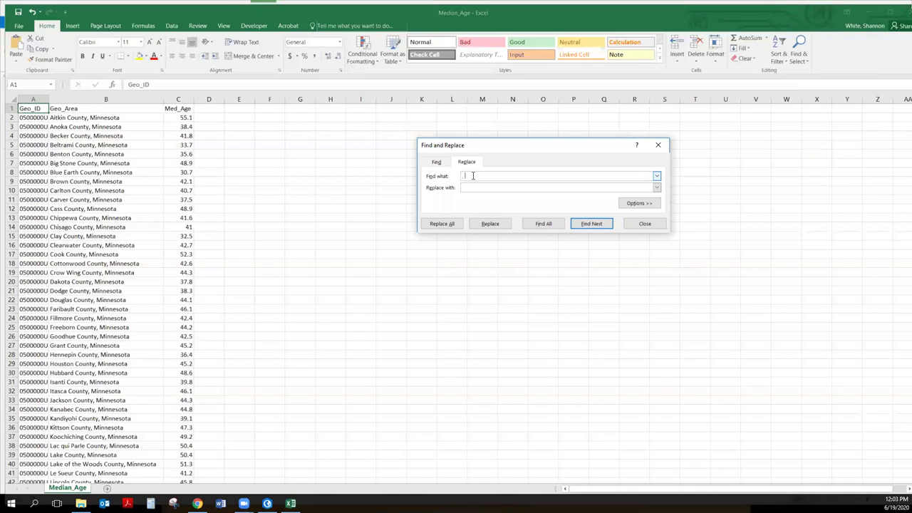
pyautogui.write('Minnesota')
pyautogui.moveTo(492, 176); pyautogui.dragTo(452, 172)
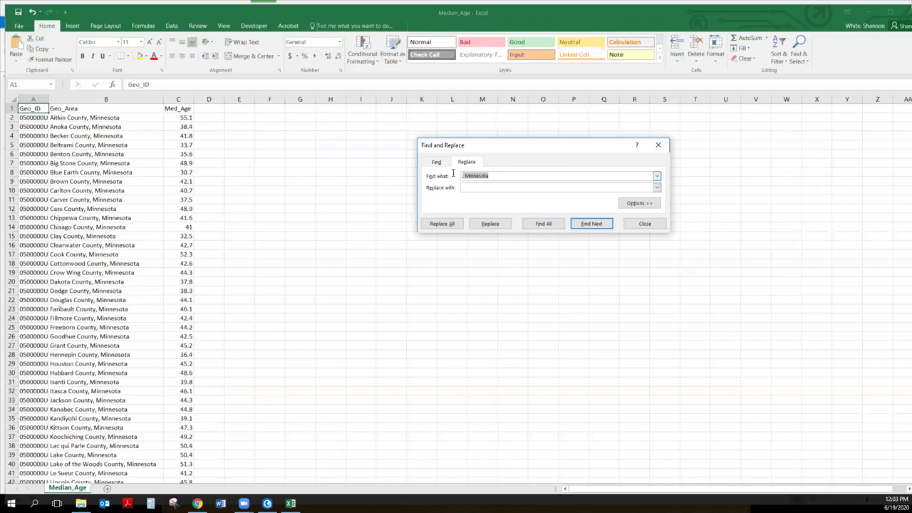
pyautogui.click(441, 224)
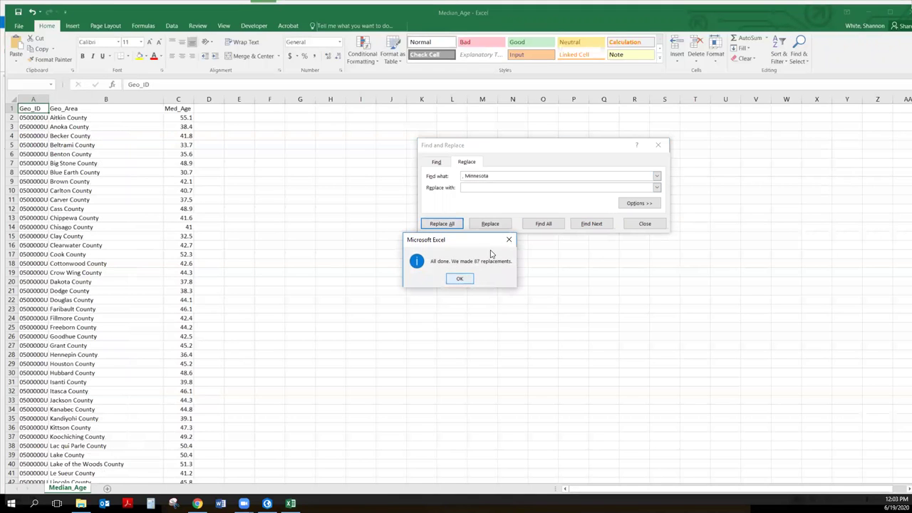
pyautogui.click(460, 277)
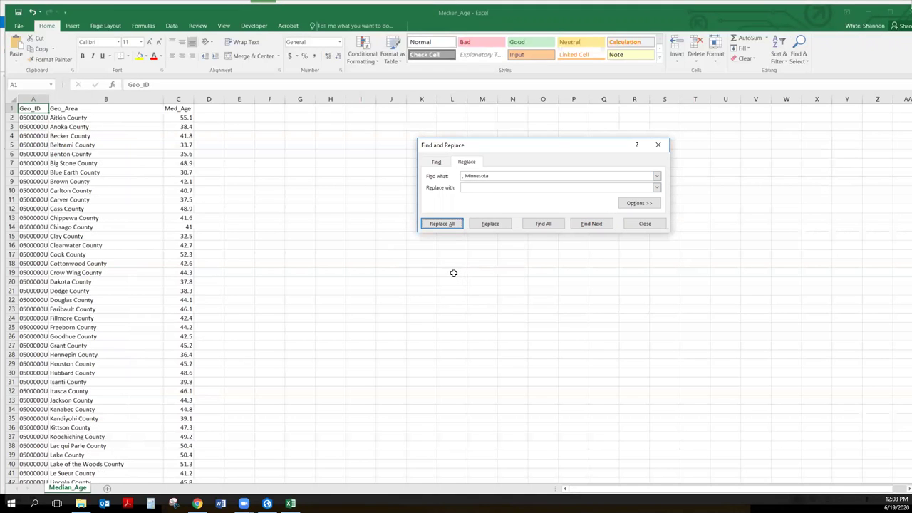
pyautogui.click(658, 146)
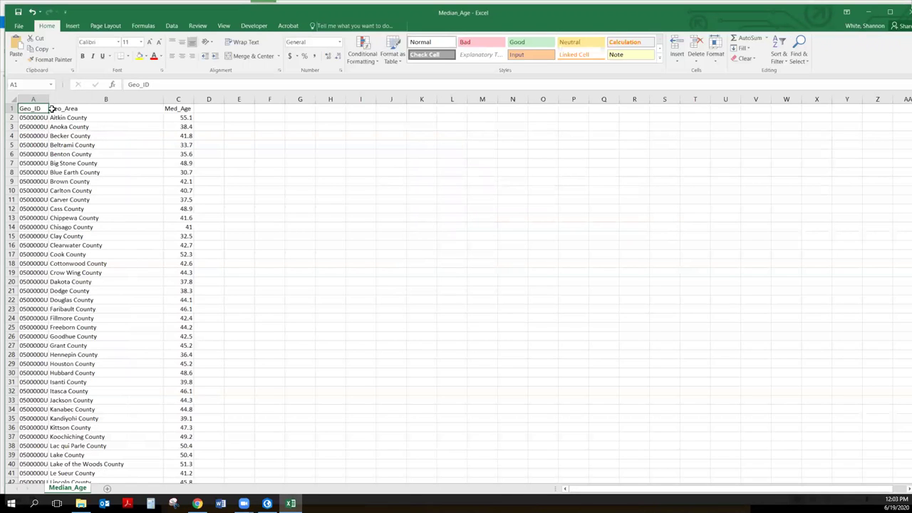
# - Widen the Geo_ID column to show the full IDs and place the Excel window beside the County_Project table
pyautogui.moveTo(48, 99); pyautogui.dragTo(109, 100)
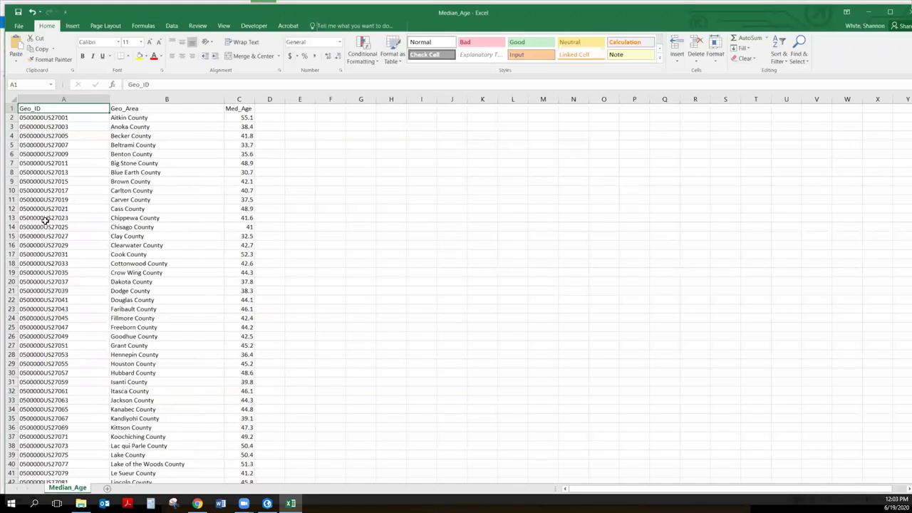
pyautogui.doubleClick(322, 16)
pyautogui.click(321, 18)
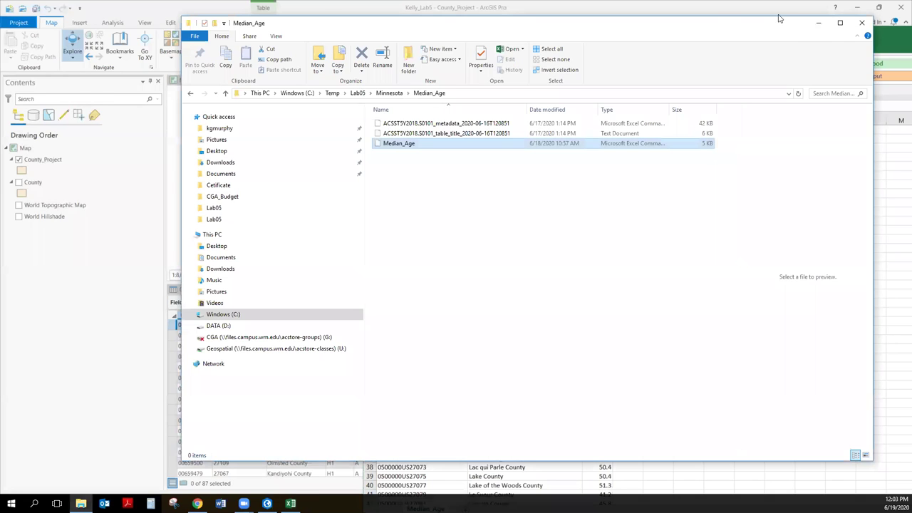
pyautogui.click(815, 24)
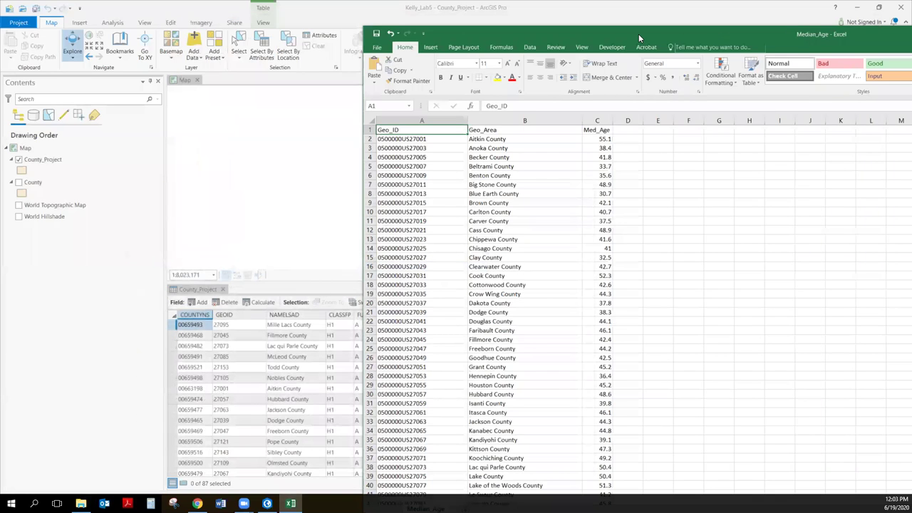
pyautogui.moveTo(638, 33); pyautogui.dragTo(636, 25)
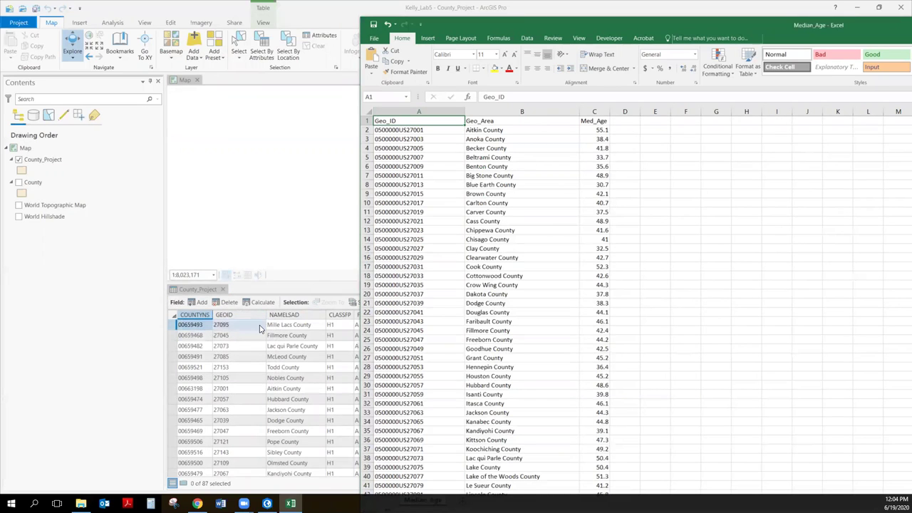
# - Switch to ArcGIS Pro, sort the County_Project table ascending by NAMELSAD, and return to Excel to compare it with the Geo_Area column
pyautogui.rightClick(290, 319)
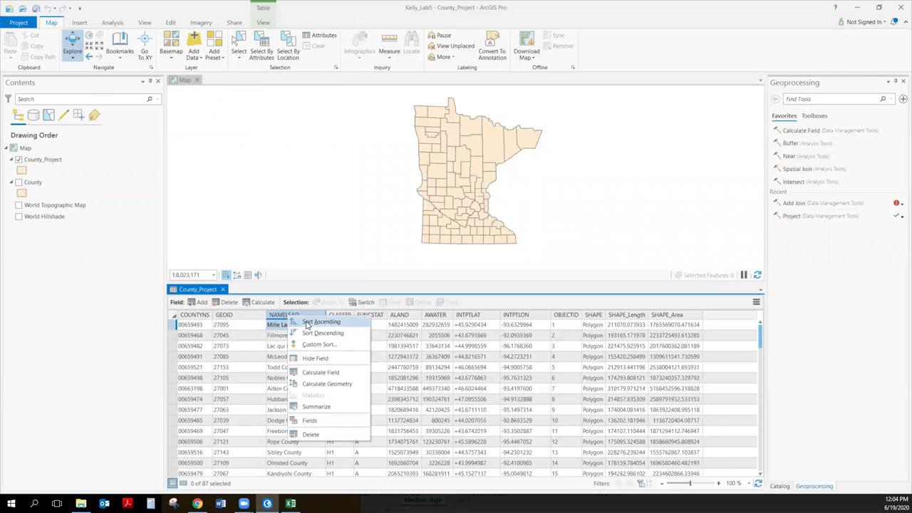
pyautogui.click(307, 325)
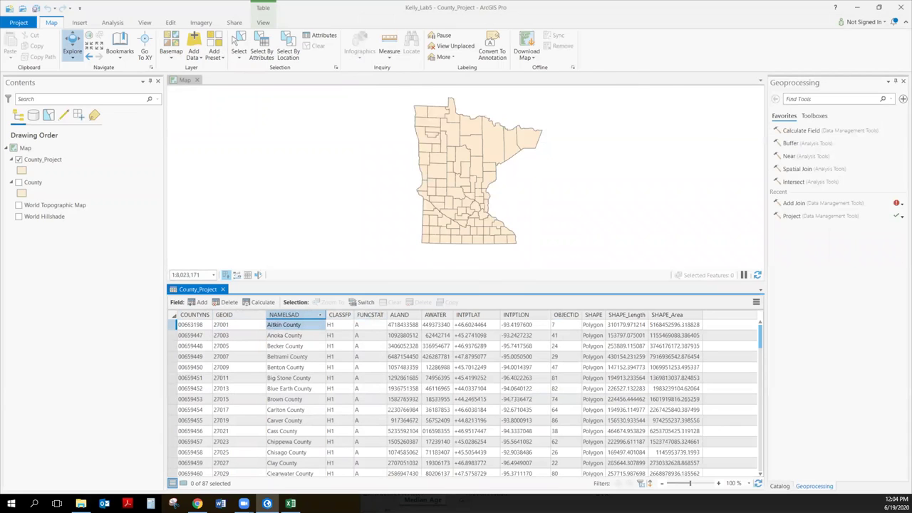
pyautogui.hotkey('alt', 'Tab')
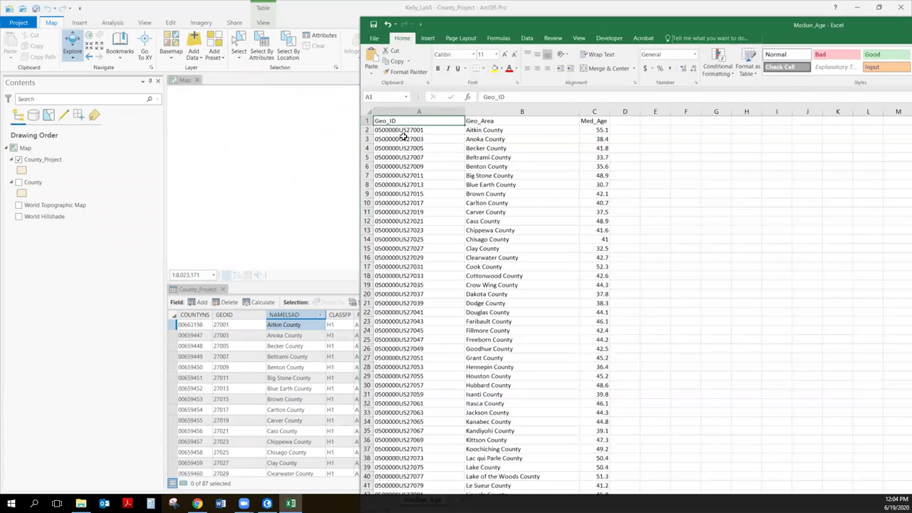
pyautogui.click(529, 111)
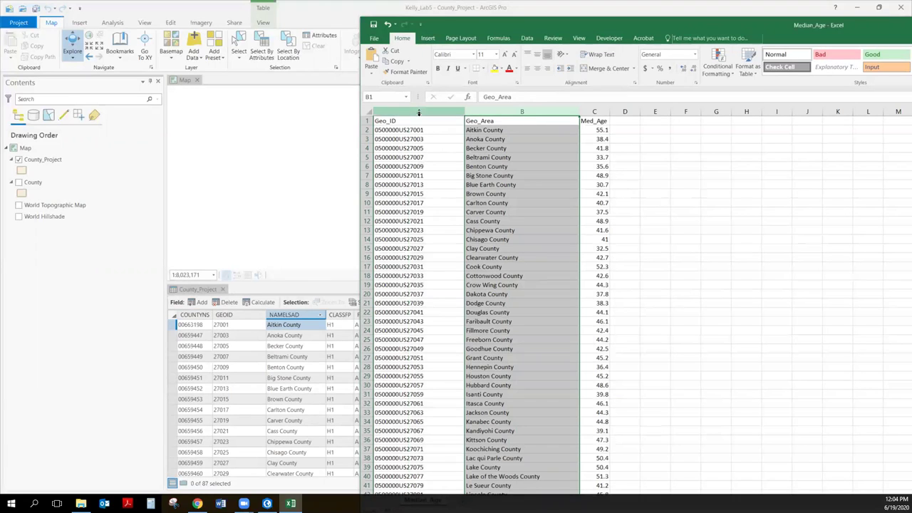
# - Copy the prefix 0500000US from the Geo_ID value in cell A2
pyautogui.doubleClick(624, 23)
pyautogui.click(80, 117)
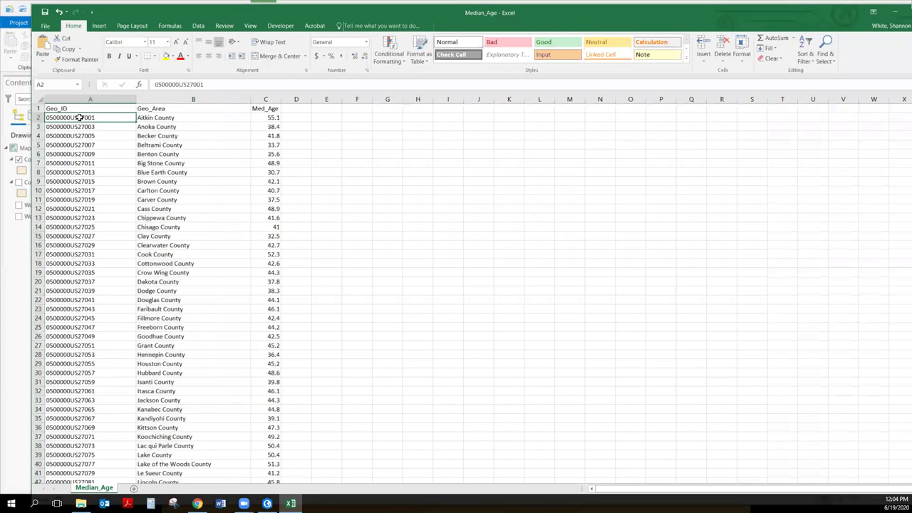
pyautogui.doubleClick(190, 84)
pyautogui.click(185, 84)
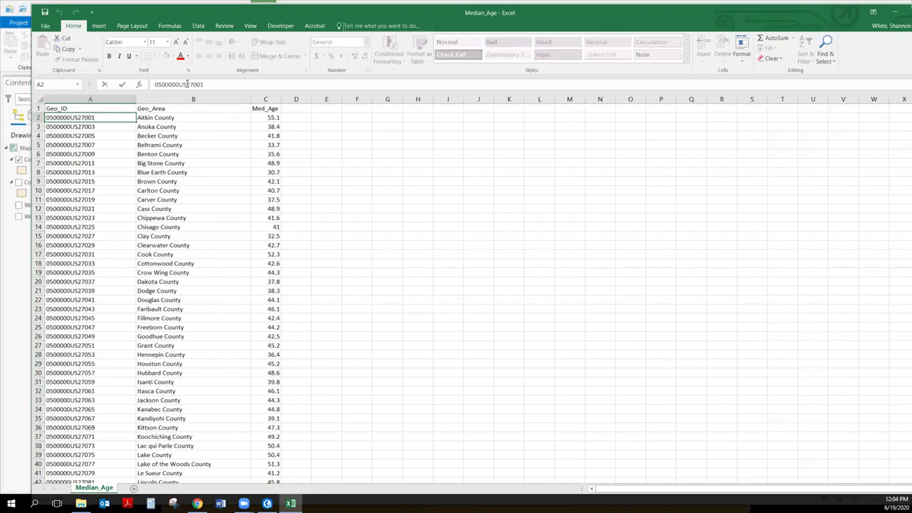
pyautogui.moveTo(176, 84); pyautogui.dragTo(153, 84)
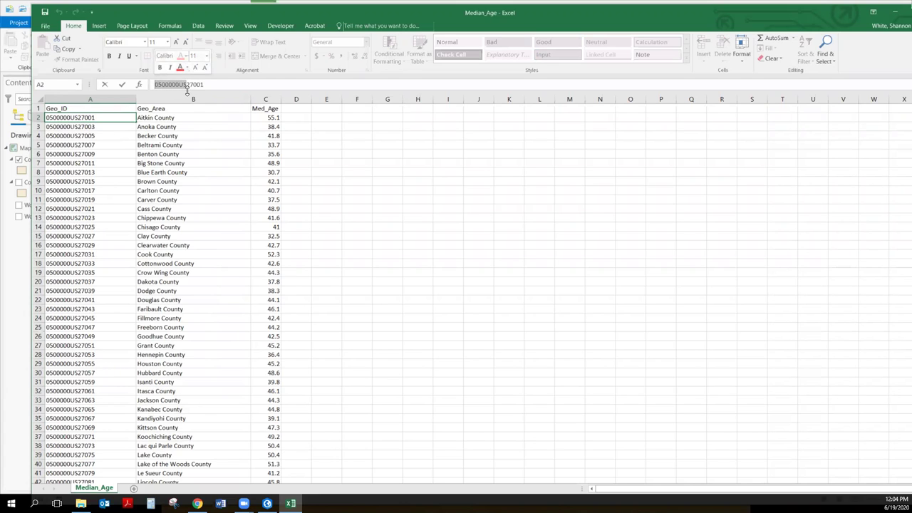
pyautogui.rightClick(179, 86)
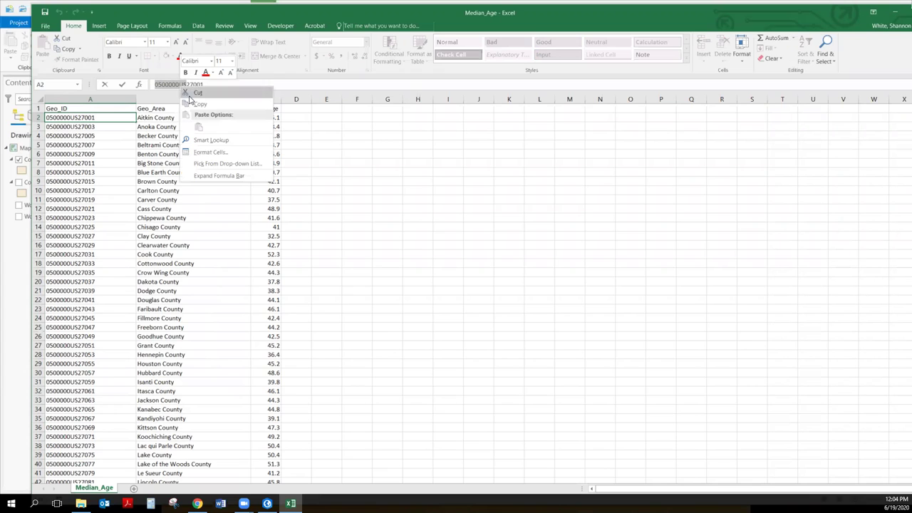
pyautogui.click(195, 103)
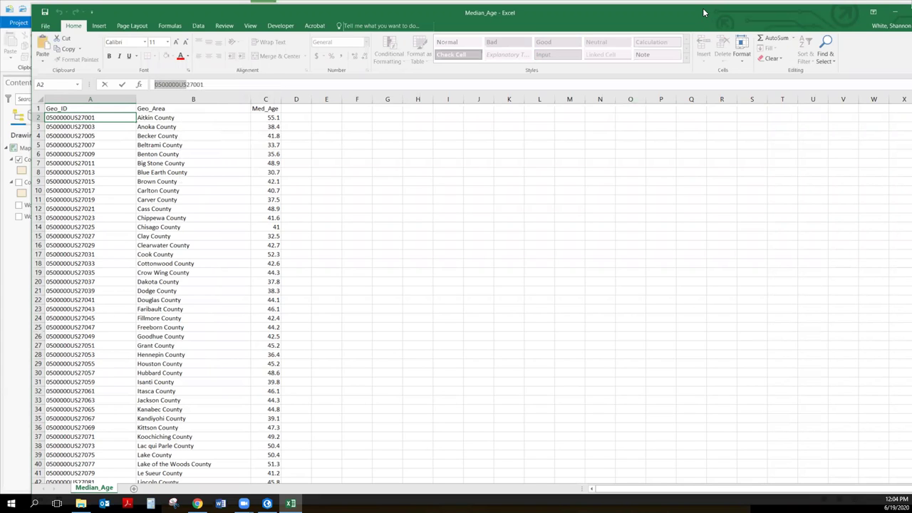
# - Replace every 0500000US in the sheet with nothing, leaving only the numeric county codes in Geo_ID
pyautogui.moveTo(703, 12); pyautogui.dragTo(685, 22)
pyautogui.click(807, 61)
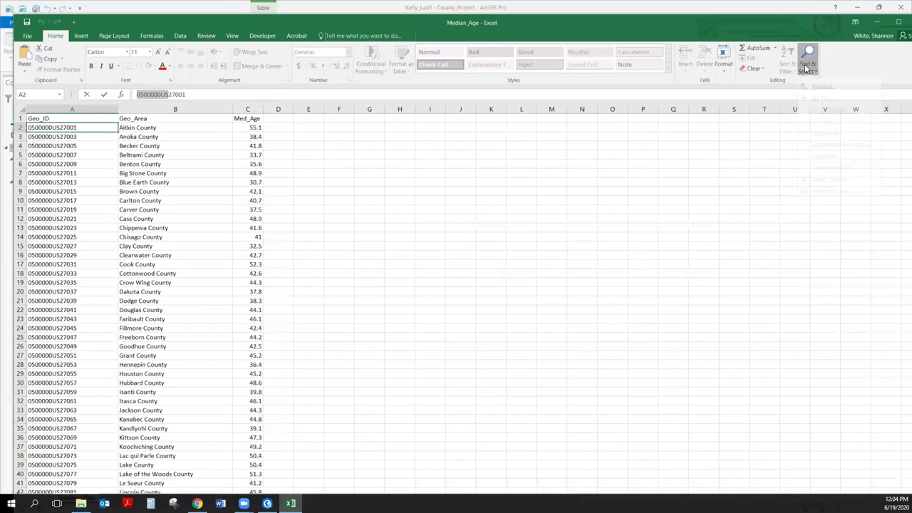
pyautogui.click(821, 93)
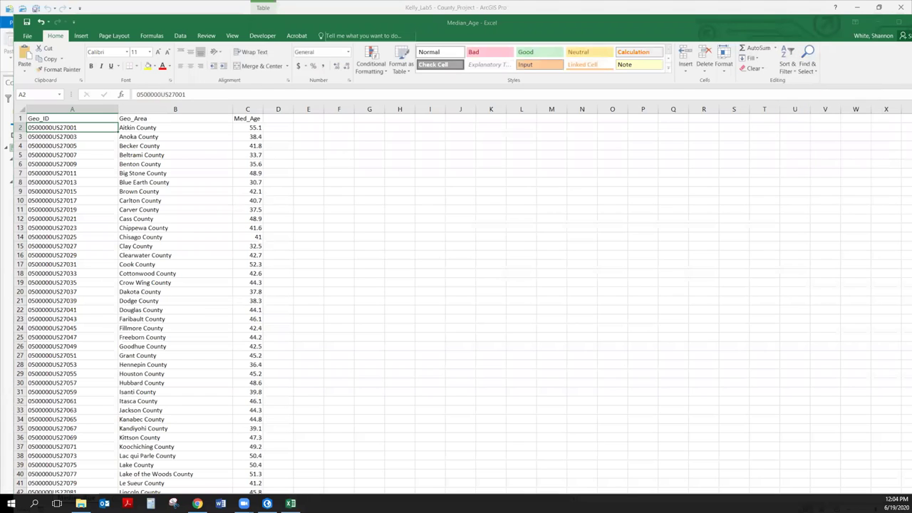
pyautogui.tripleClick(496, 232)
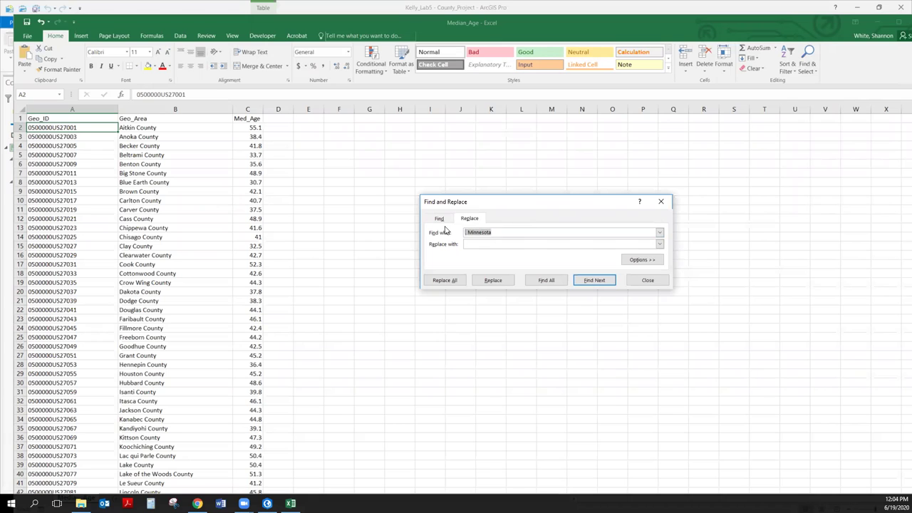
pyautogui.press('BackSpace')
pyautogui.rightClick(484, 231)
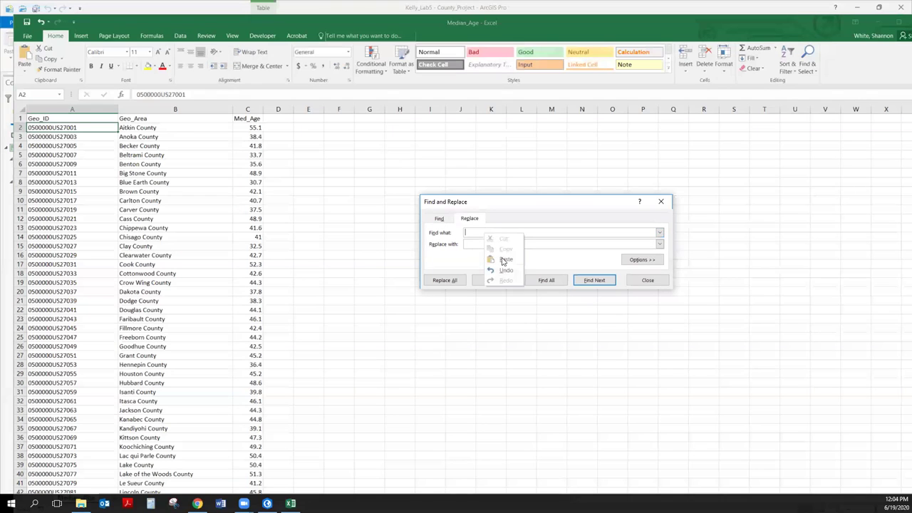
pyautogui.click(504, 260)
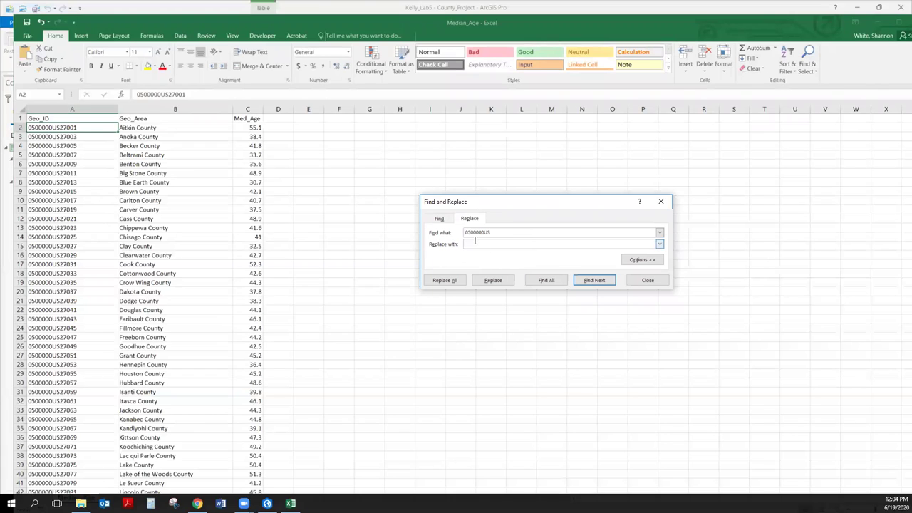
pyautogui.click(460, 280)
pyautogui.click(459, 280)
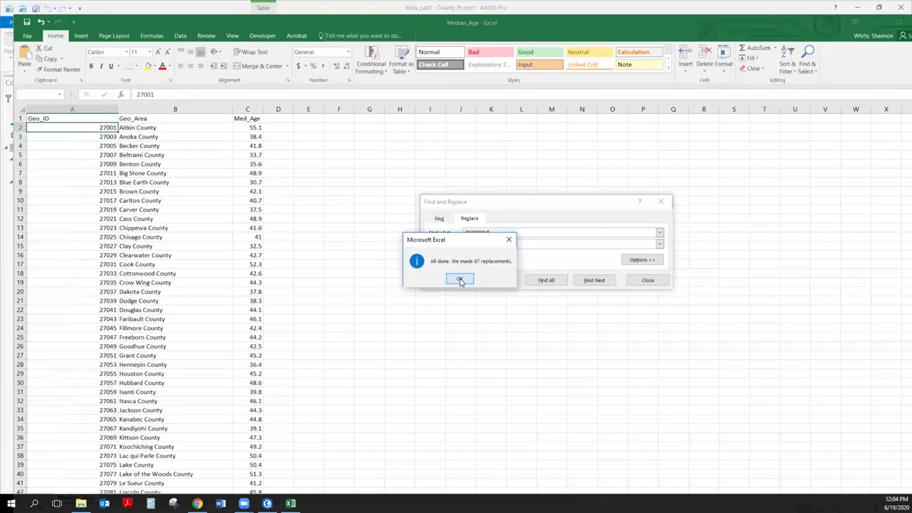
pyautogui.click(648, 281)
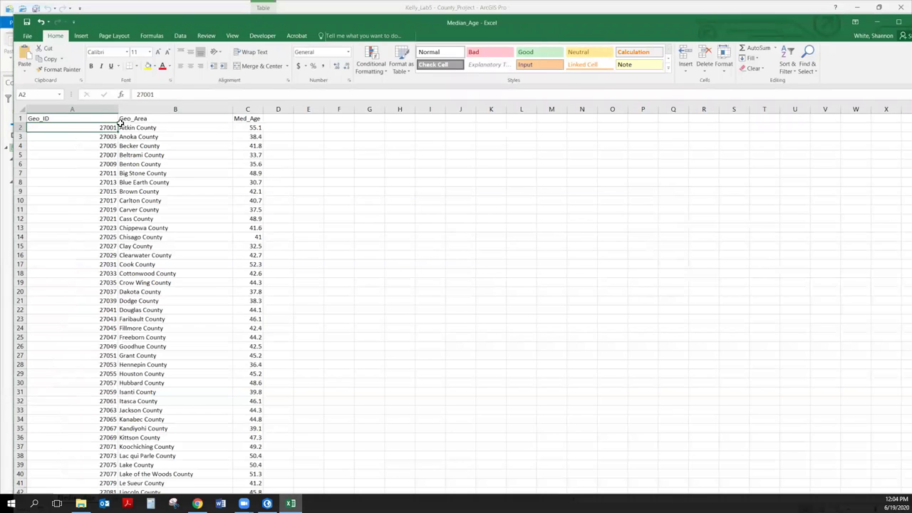
# - Place the workbook beside the County_Project table and compare Geo_ID with GEOID and Geo_Area with NAMELSAD
pyautogui.doubleClick(166, 21)
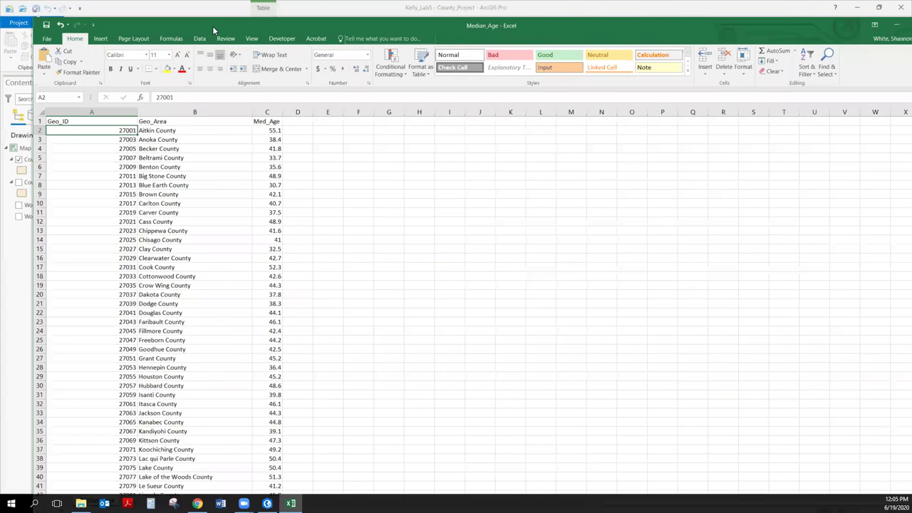
pyautogui.doubleClick(213, 26)
pyautogui.click(218, 337)
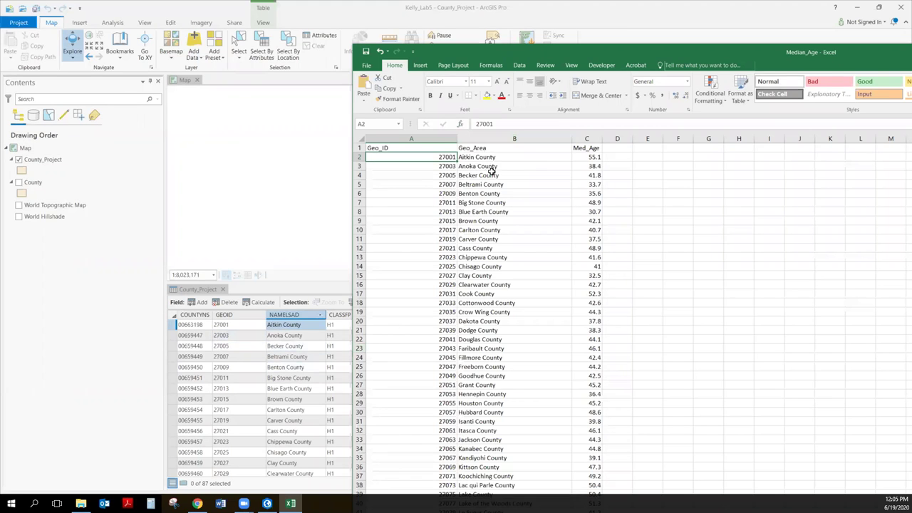
pyautogui.moveTo(584, 49); pyautogui.dragTo(533, 23)
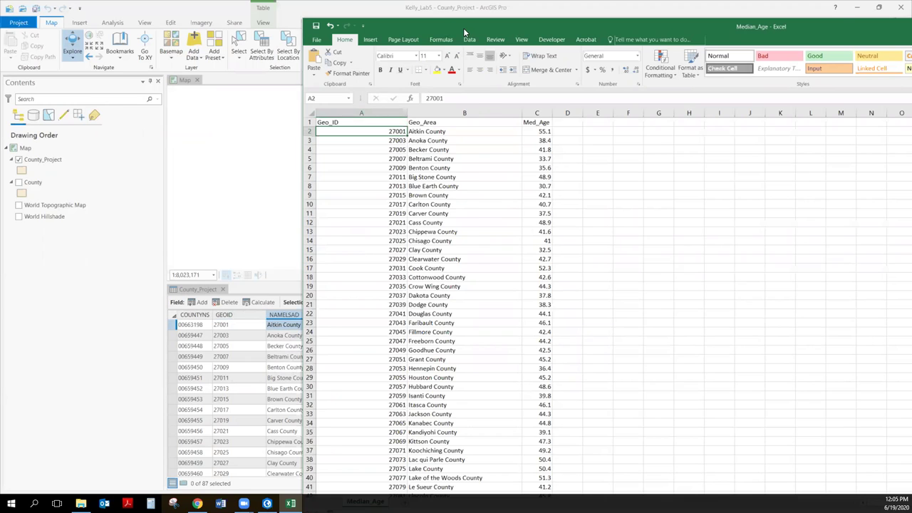
pyautogui.moveTo(445, 25); pyautogui.dragTo(539, 35)
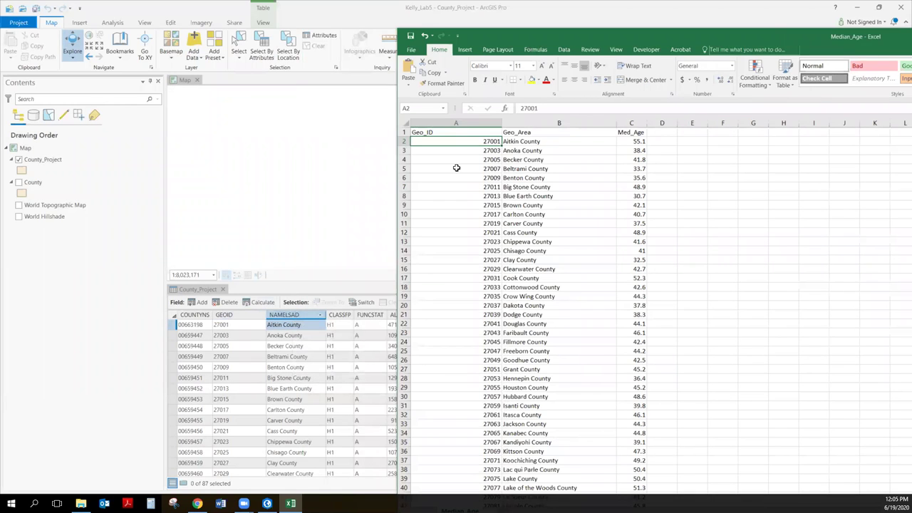
pyautogui.click(545, 121)
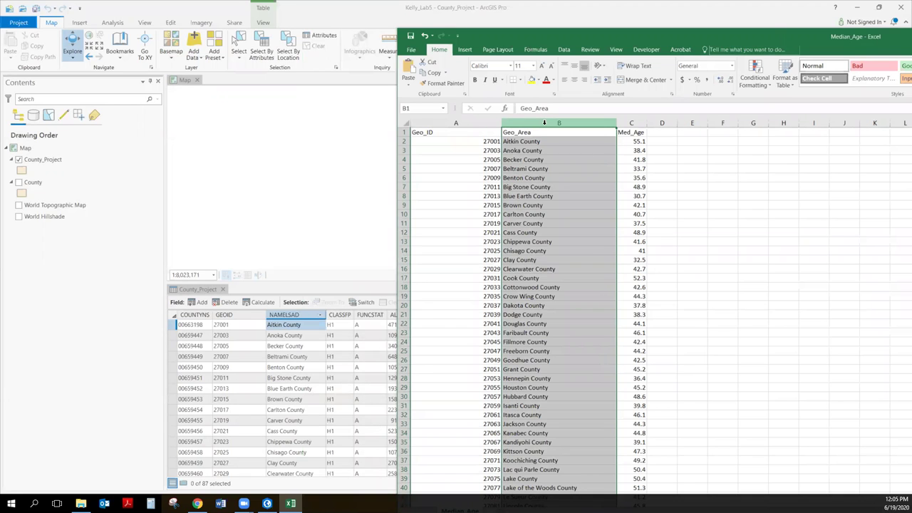
pyautogui.moveTo(582, 39); pyautogui.dragTo(372, 16)
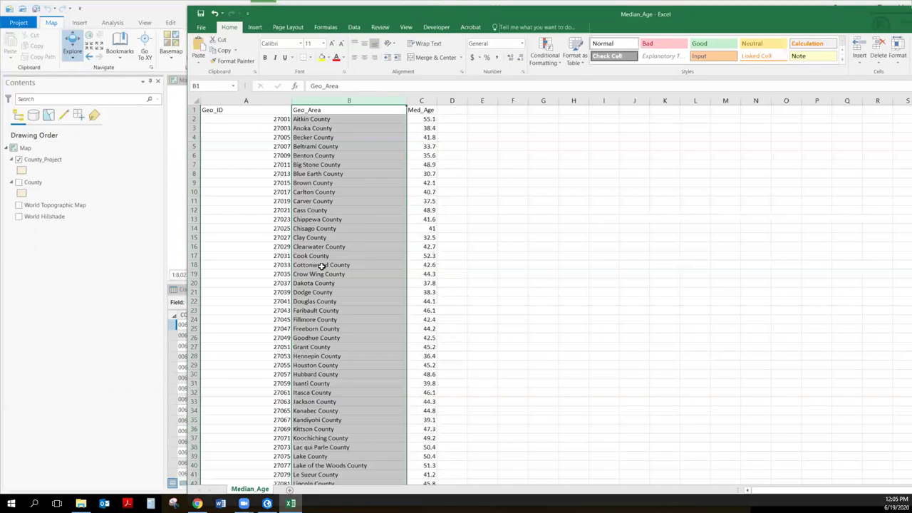
pyautogui.doubleClick(708, 12)
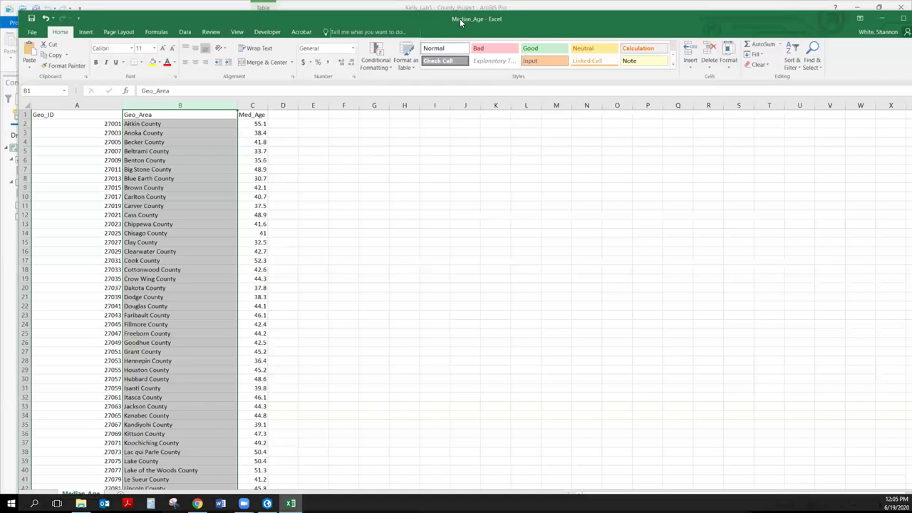
# - Save the cleaned sheet as a new comma-delimited CSV named MedianAgeMN in the Median_Age folder, keeping the CSV format
pyautogui.click(32, 32)
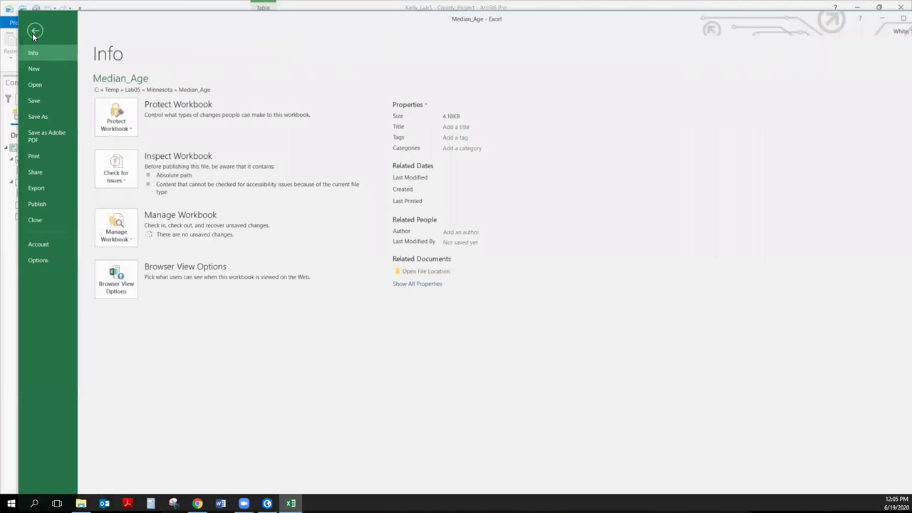
pyautogui.click(38, 116)
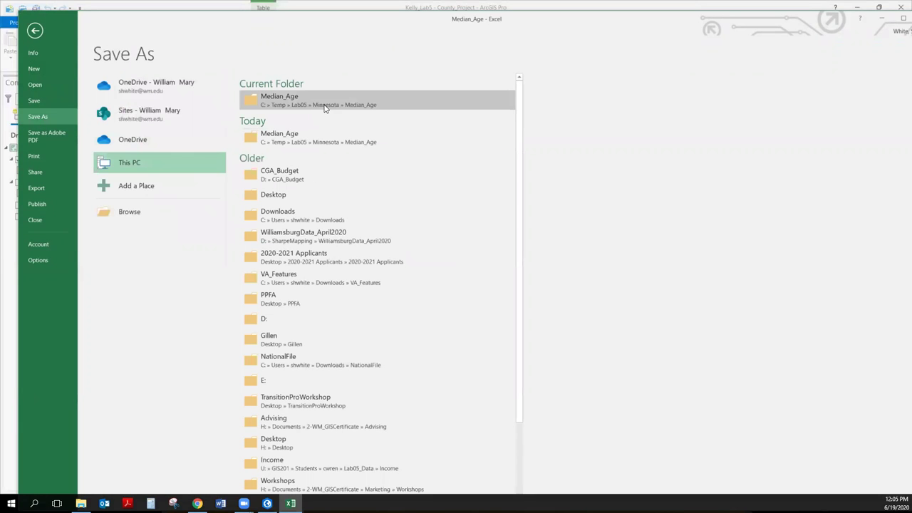
pyautogui.click(147, 212)
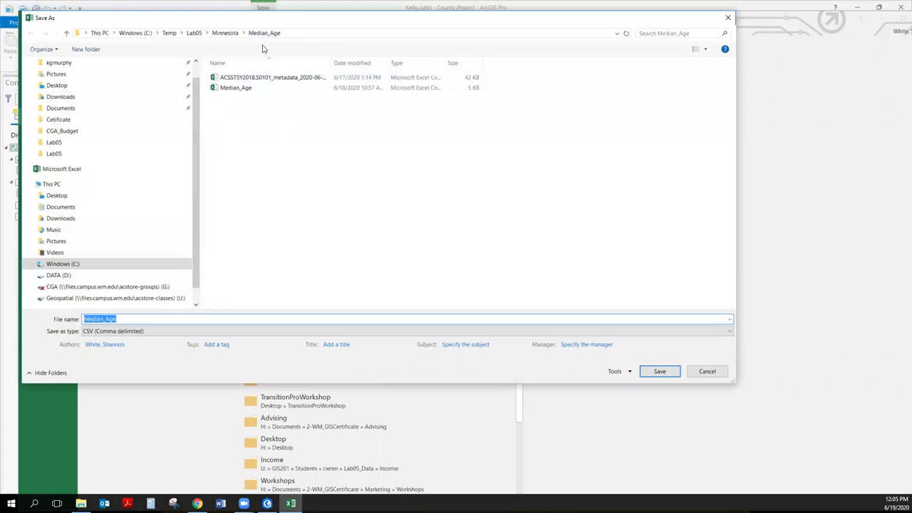
pyautogui.click(126, 319)
pyautogui.press('BackSpace')
pyautogui.press('BackSpace')
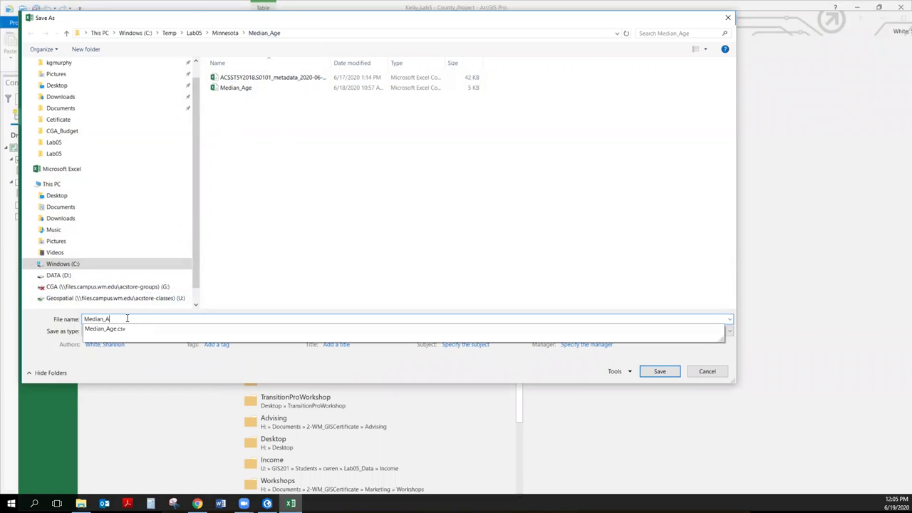
pyautogui.write('A')
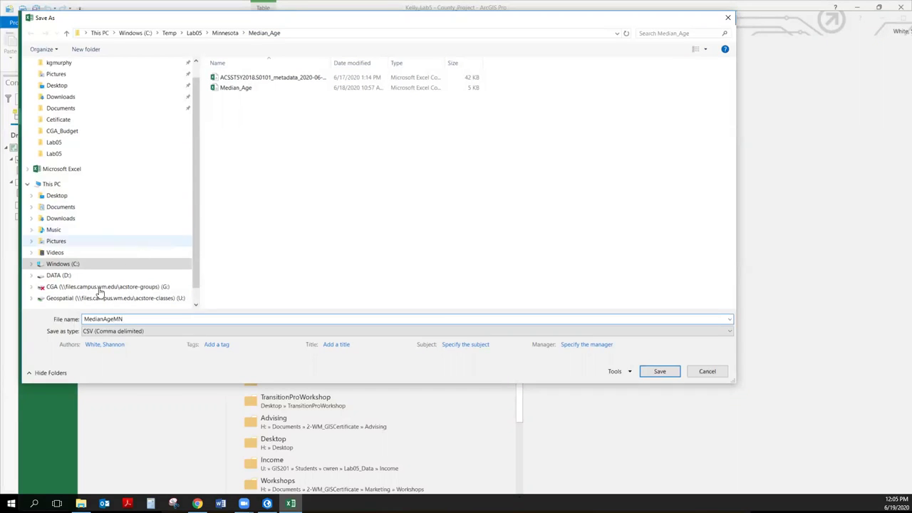
pyautogui.click(659, 372)
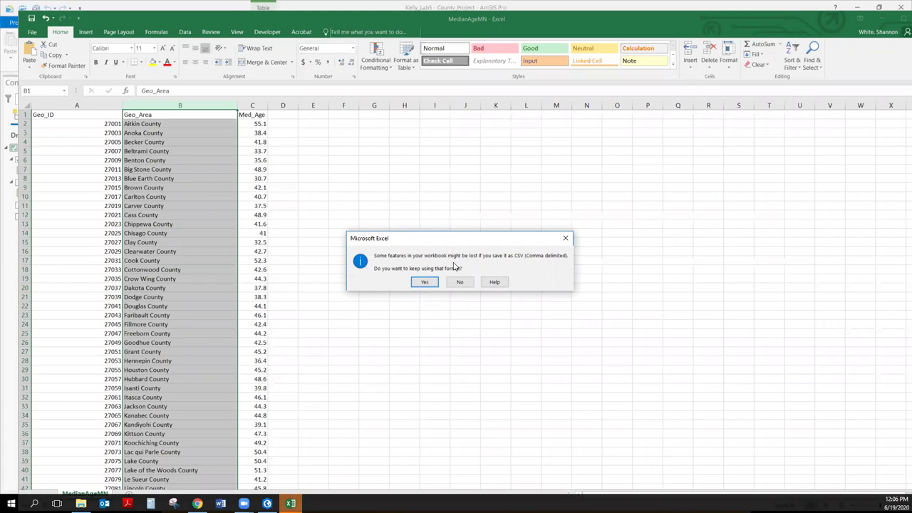
pyautogui.click(430, 283)
pyautogui.click(902, 18)
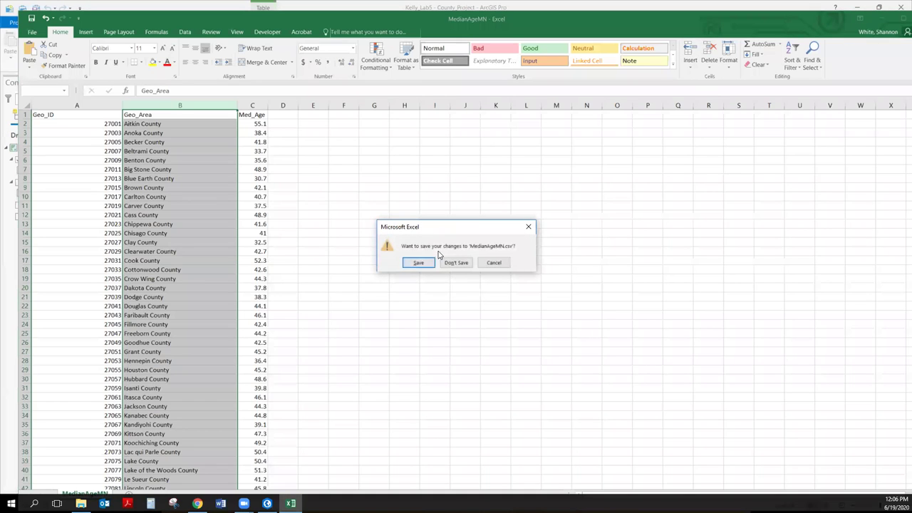
pyautogui.click(429, 264)
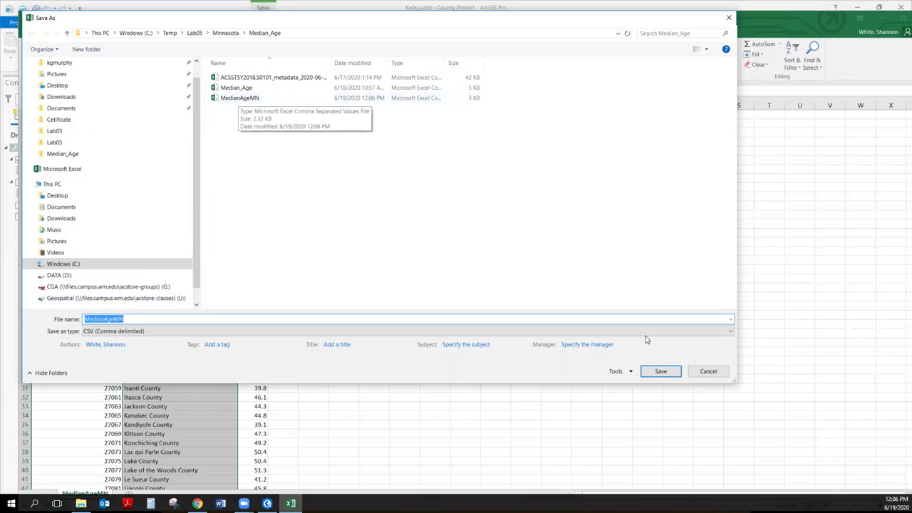
pyautogui.click(708, 371)
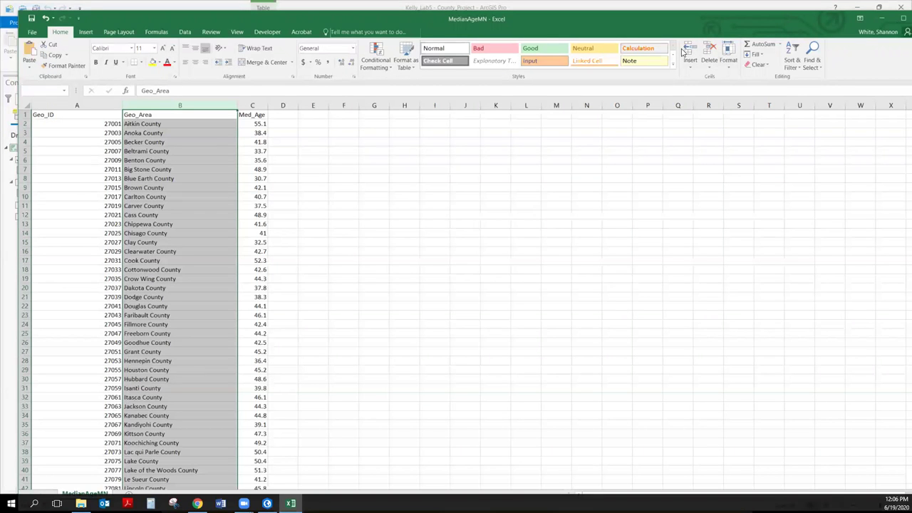
# - Close the MedianAgeMN workbook without saving it again
pyautogui.hotkey('ctrl', 'w')
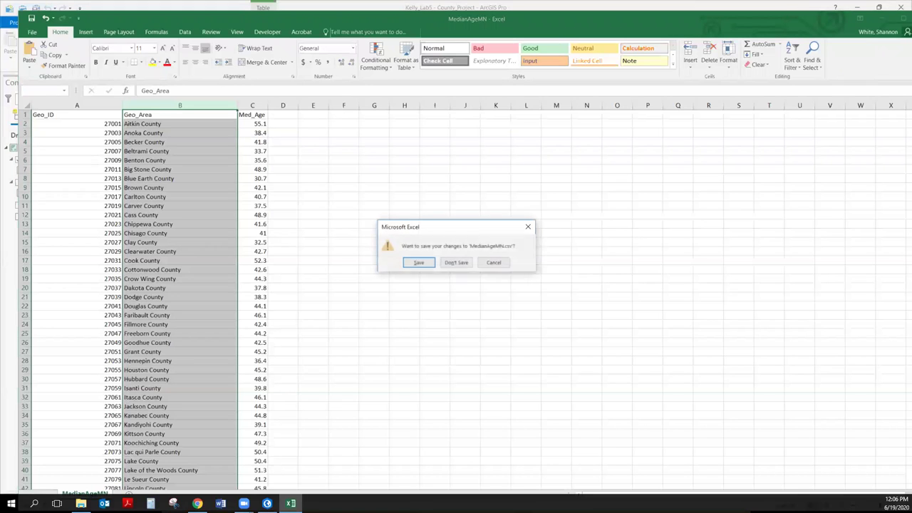
pyautogui.click(457, 262)
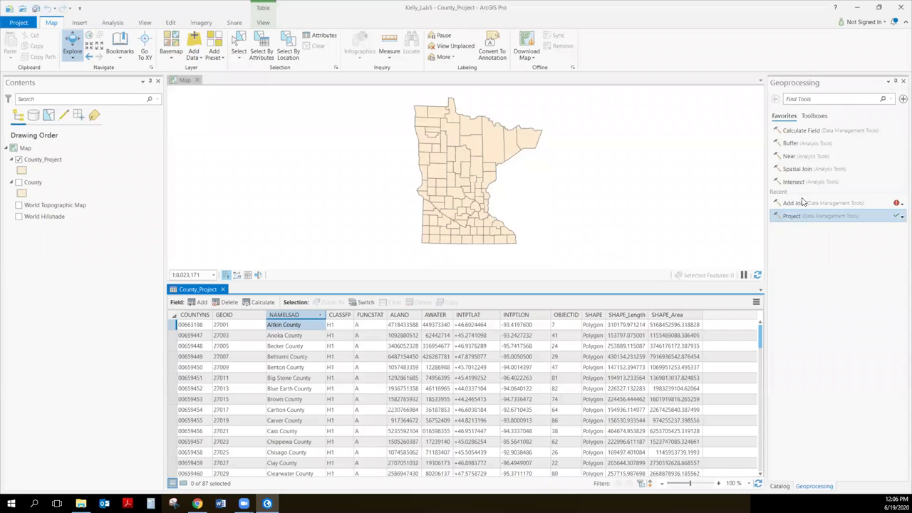
# - In ArcGIS Pro, add MedianAgeMN.csv from the Lab05 > Minnesota > Median_Age folder to the map as a standalone table
pyautogui.click(781, 485)
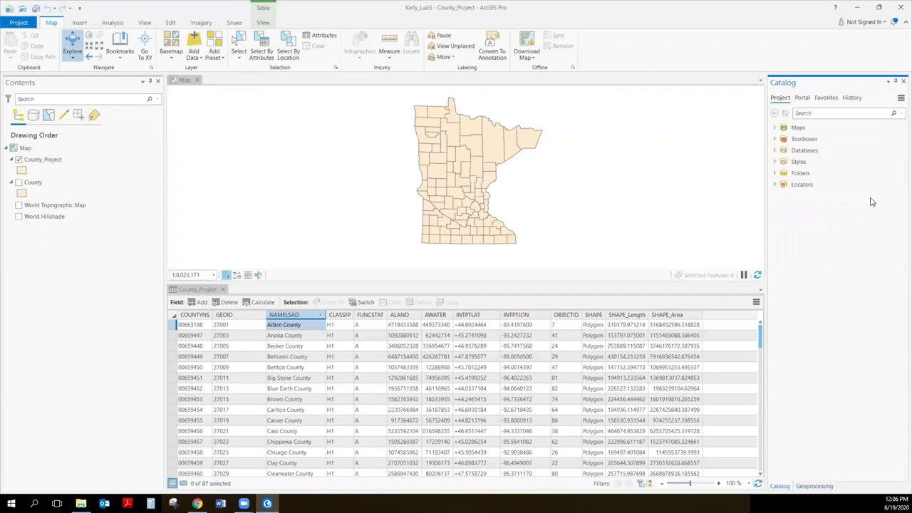
pyautogui.click(774, 173)
pyautogui.click(781, 185)
pyautogui.doubleClick(805, 230)
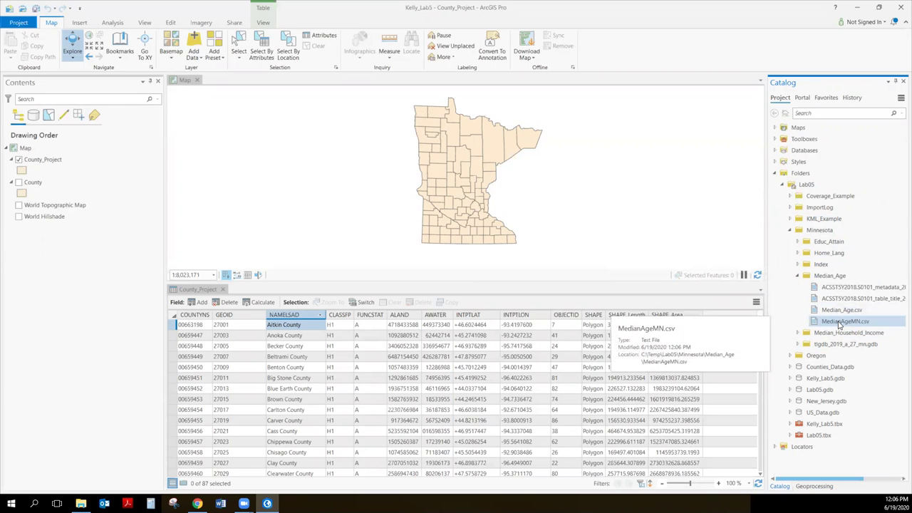
pyautogui.moveTo(839, 325); pyautogui.dragTo(87, 272)
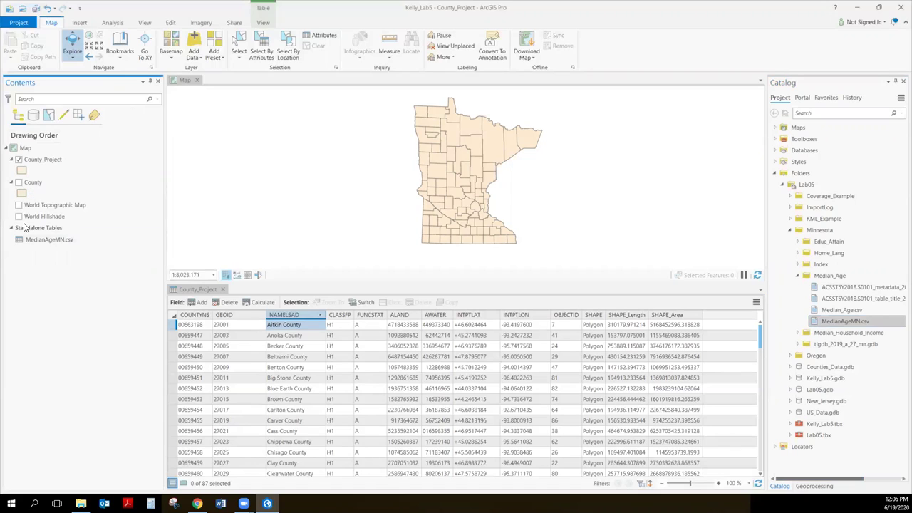
# - Open the MedianAgeMN.csv table and compare its ID and county name fields with those of the County_Project table
pyautogui.click(46, 243)
pyautogui.rightClick(60, 244)
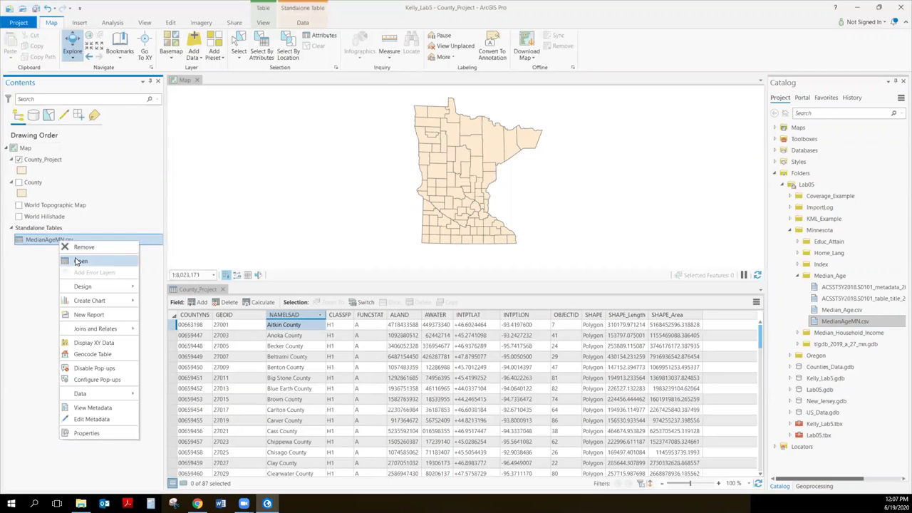
pyautogui.click(80, 260)
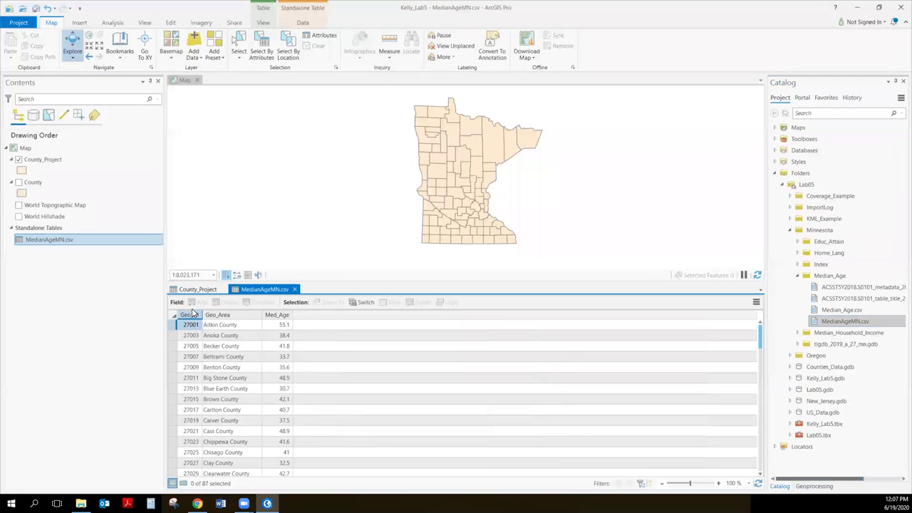
pyautogui.click(198, 290)
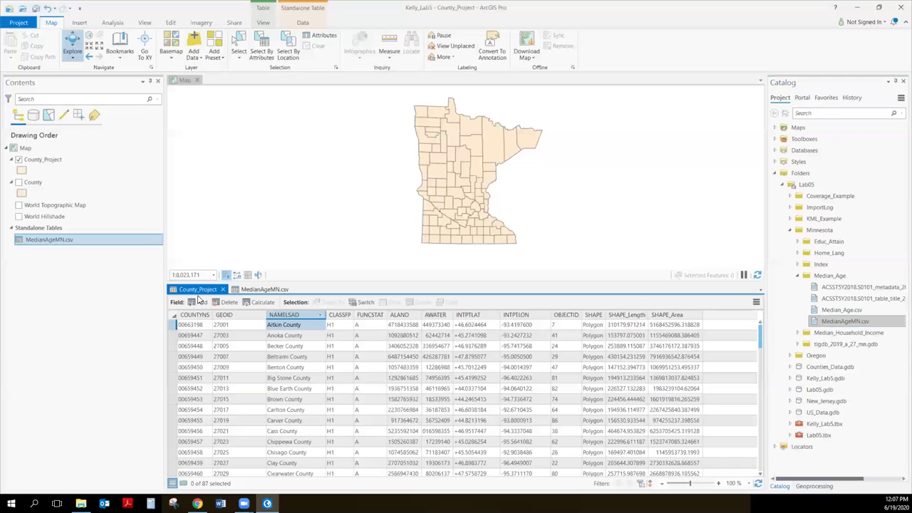
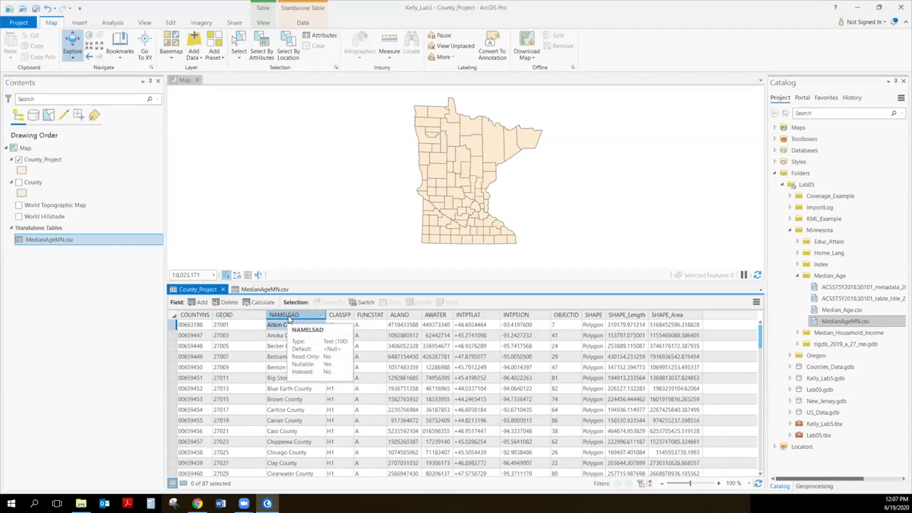
# - Start an Add Join on County_Project with GEOID as the input join field and MedianAgeMN.csv as the join table
pyautogui.click(57, 160)
pyautogui.rightClick(59, 163)
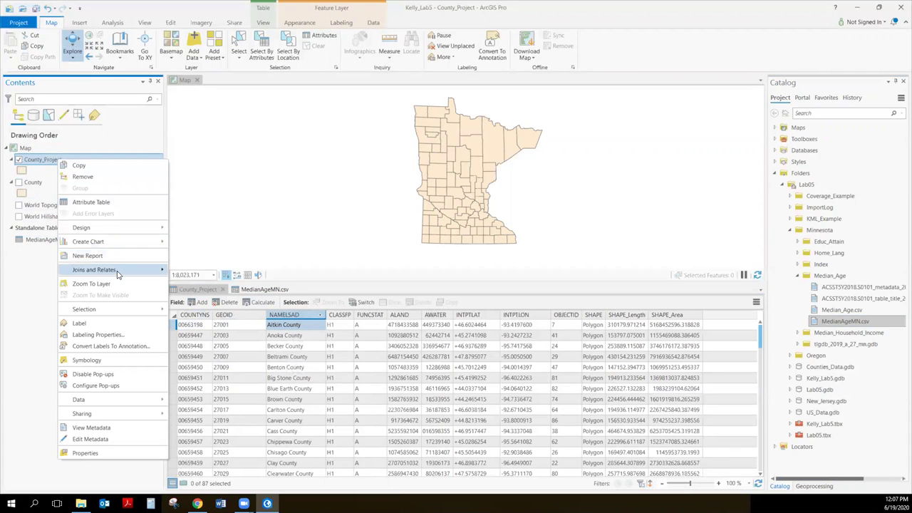
pyautogui.moveTo(119, 274)
pyautogui.click(201, 271)
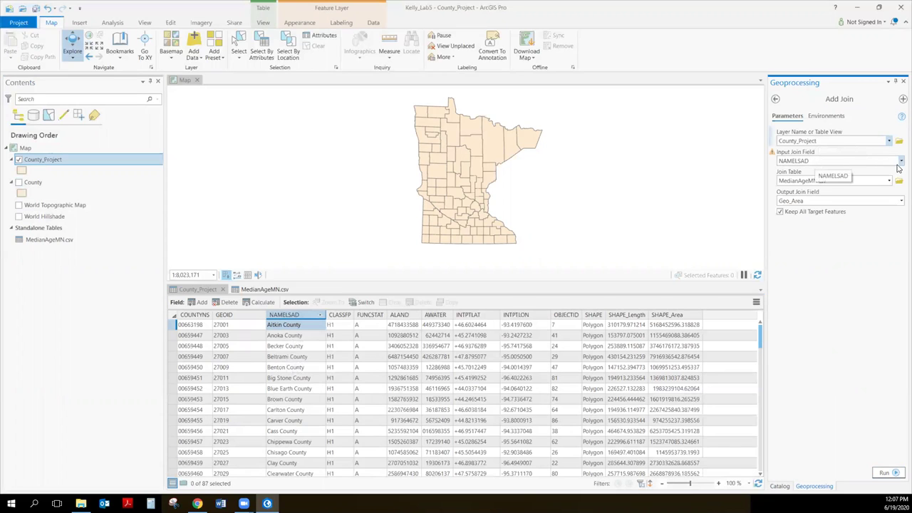
pyautogui.click(900, 161)
pyautogui.click(823, 178)
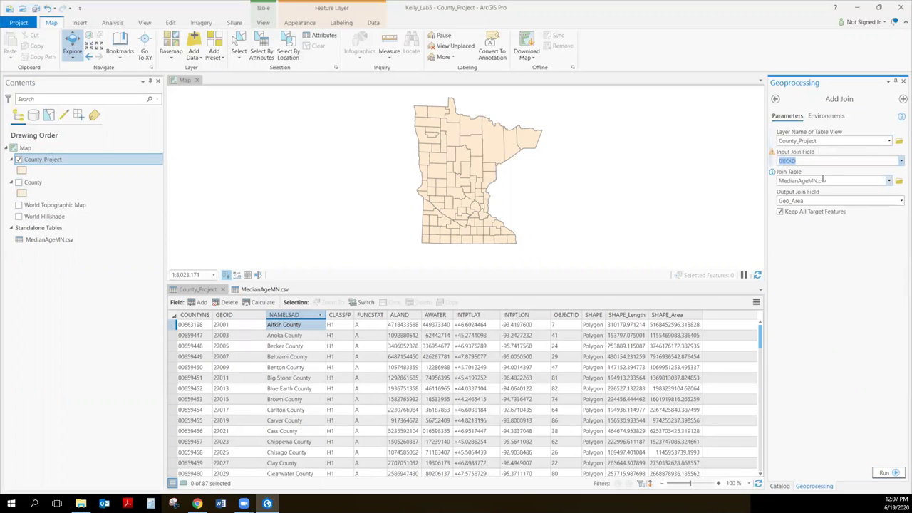
pyautogui.click(889, 181)
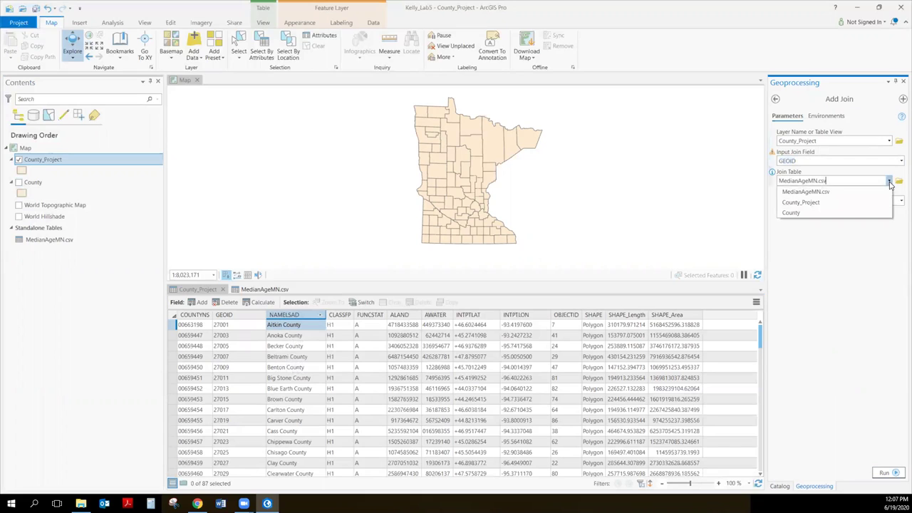
pyautogui.click(848, 175)
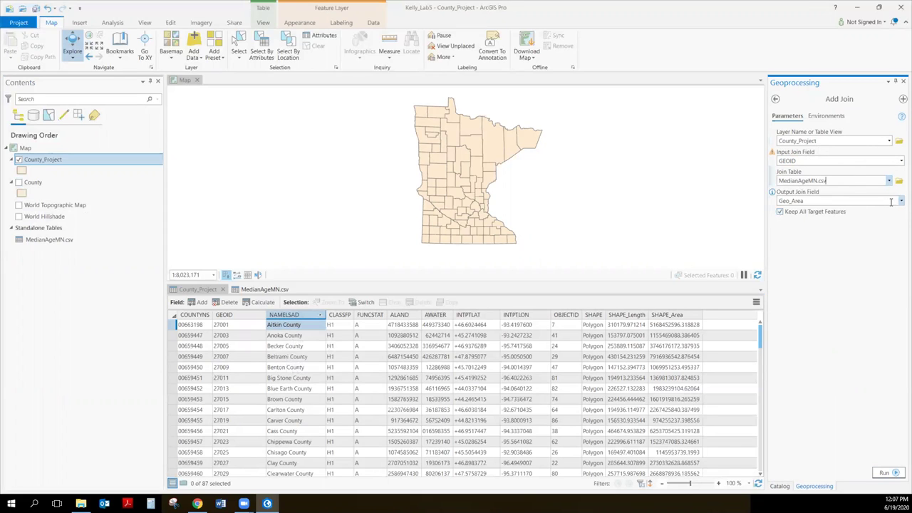
# - Check the ID field in the MedianAgeMN.csv table, set the output join field to Geo_ID, and run the join keeping all target features
pyautogui.click(899, 202)
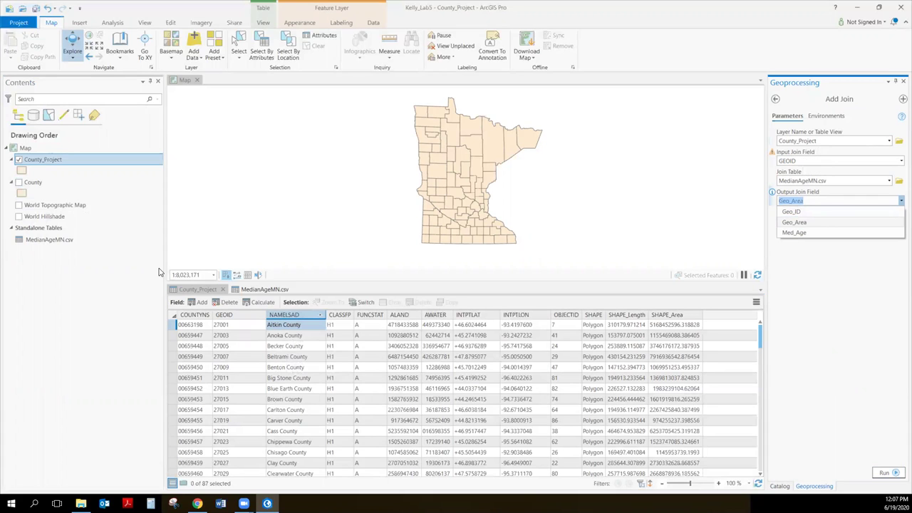
pyautogui.click(260, 290)
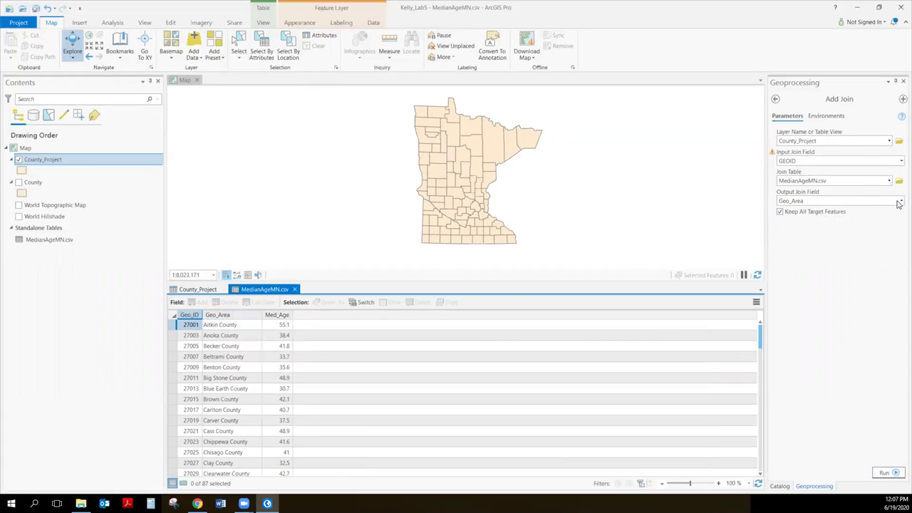
pyautogui.click(817, 201)
pyautogui.click(802, 211)
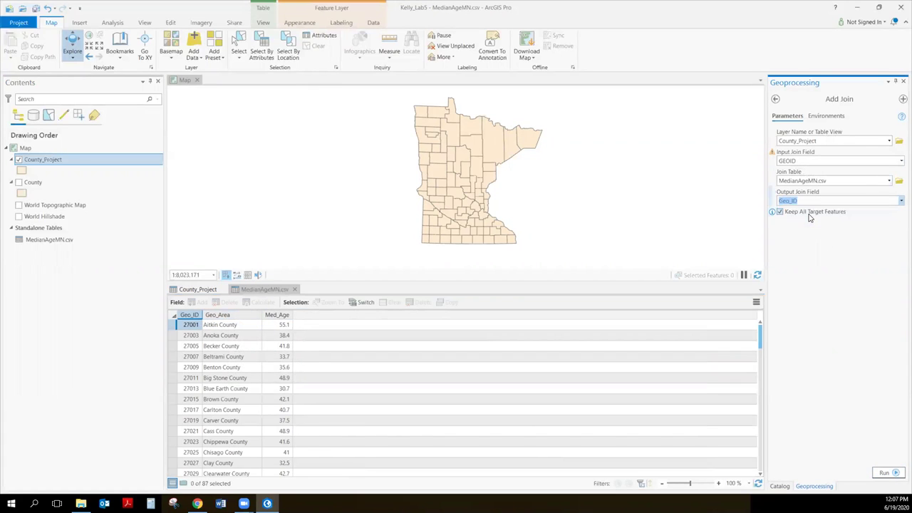
pyautogui.click(884, 473)
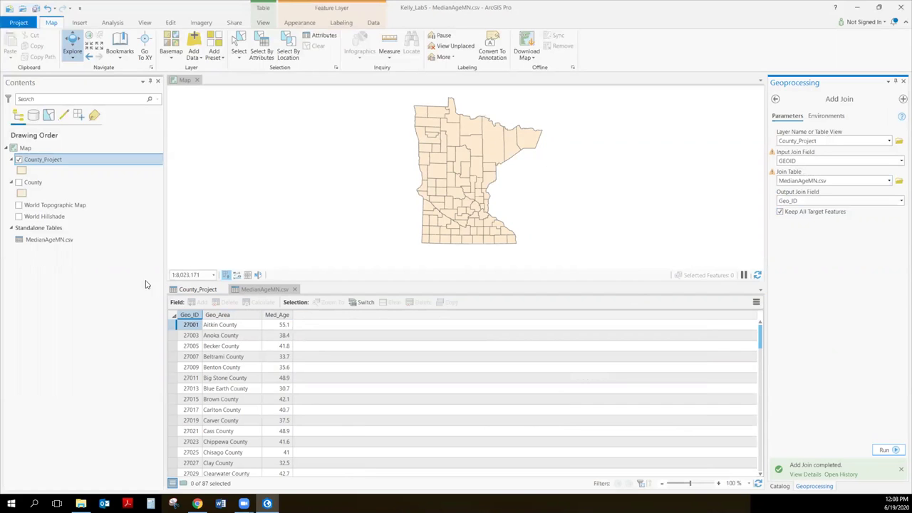
# - Inspect the joined fields in the County_Project table and remove the County_Project layer from the map
pyautogui.click(193, 291)
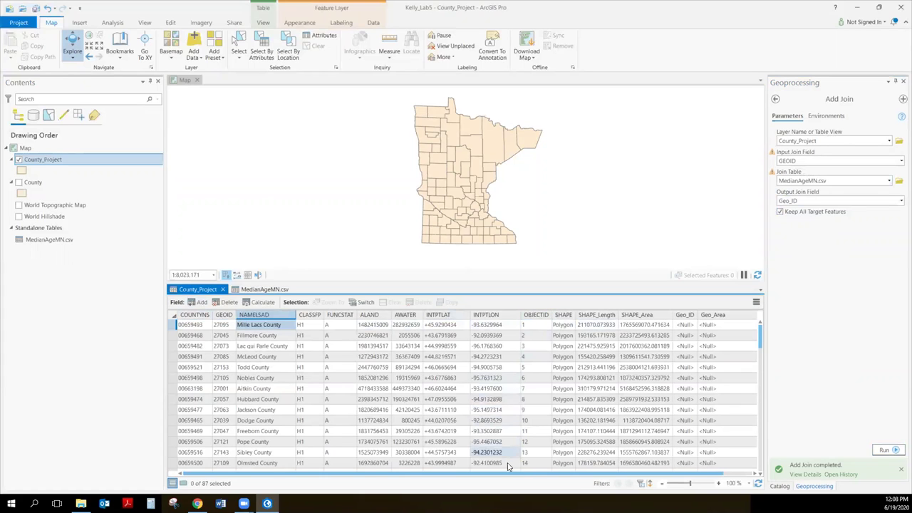
pyautogui.moveTo(522, 474); pyautogui.dragTo(615, 484)
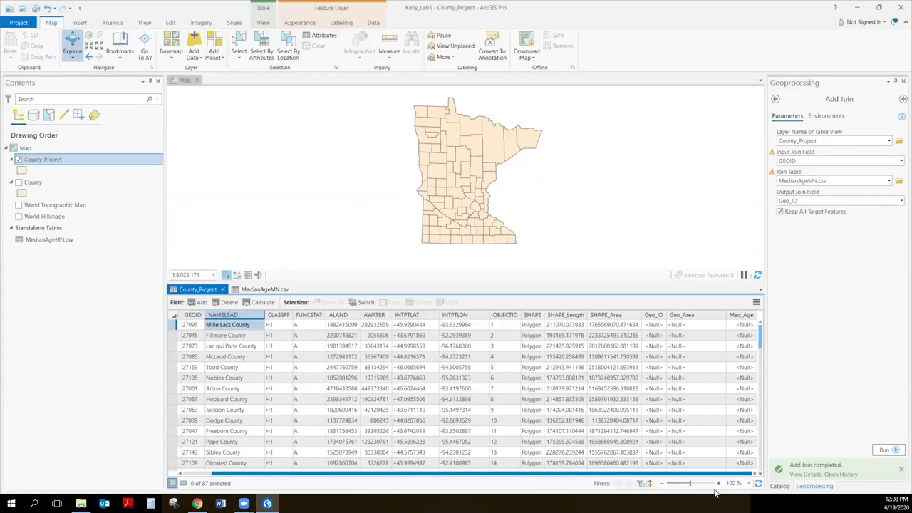
pyautogui.rightClick(79, 161)
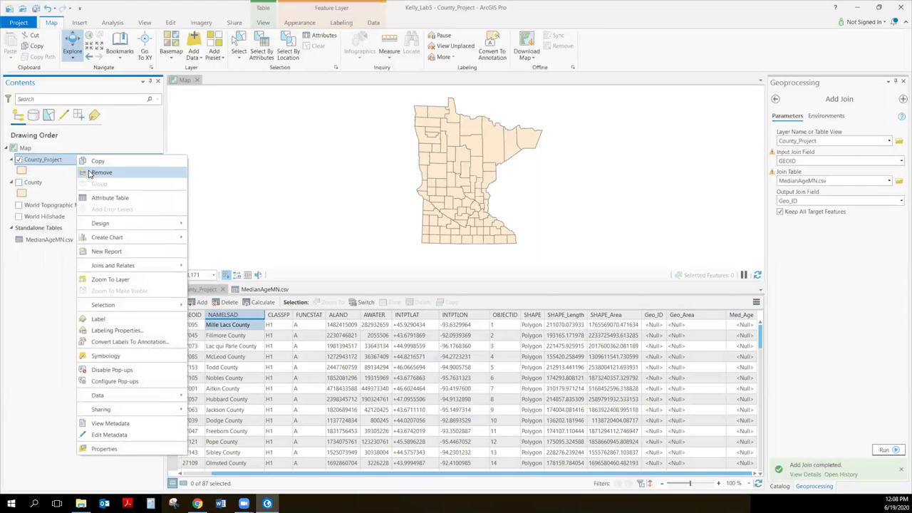
pyautogui.click(93, 172)
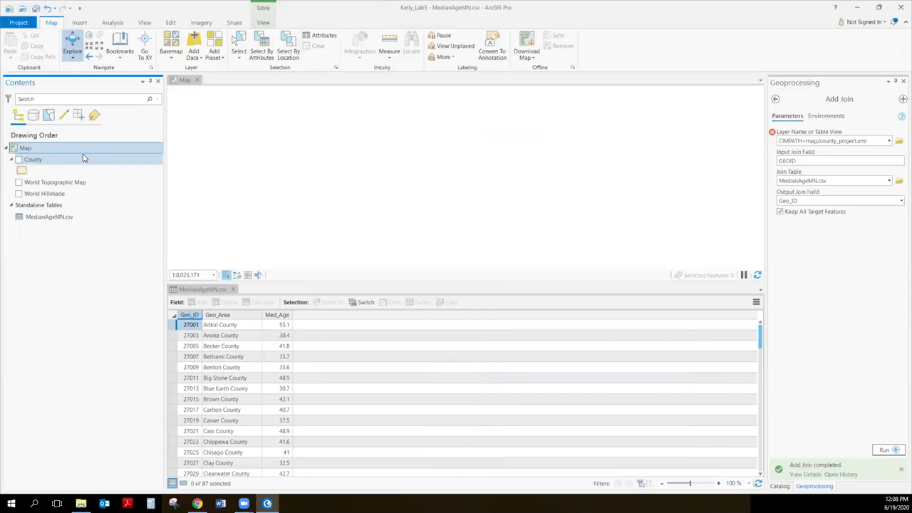
pyautogui.click(90, 58)
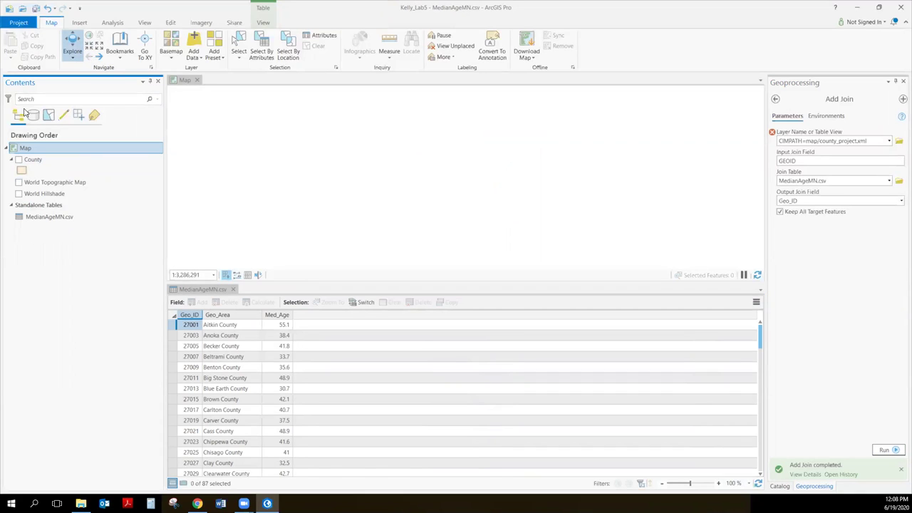
# - Add the County feature class from the Minnesota folder's tlgdb_2019_a_27_mn.gdb to the map and turn off its visibility
pyautogui.click(779, 486)
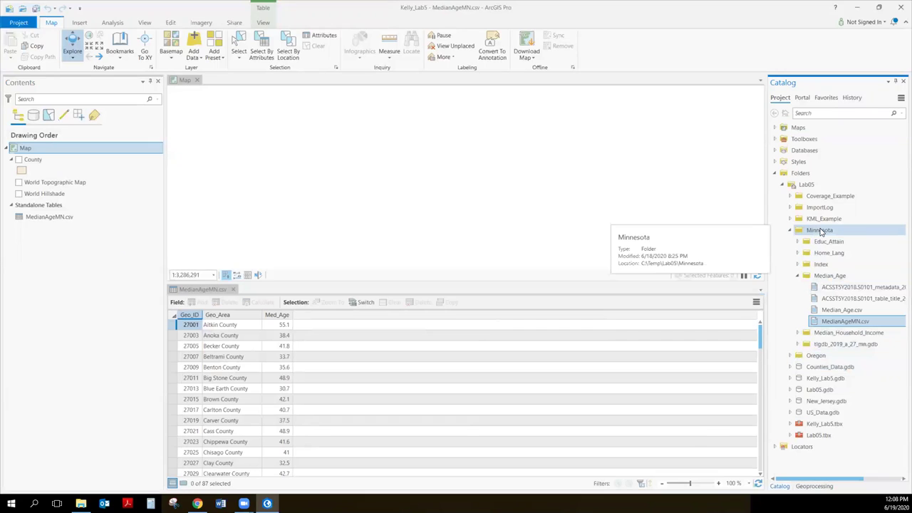
pyautogui.click(798, 276)
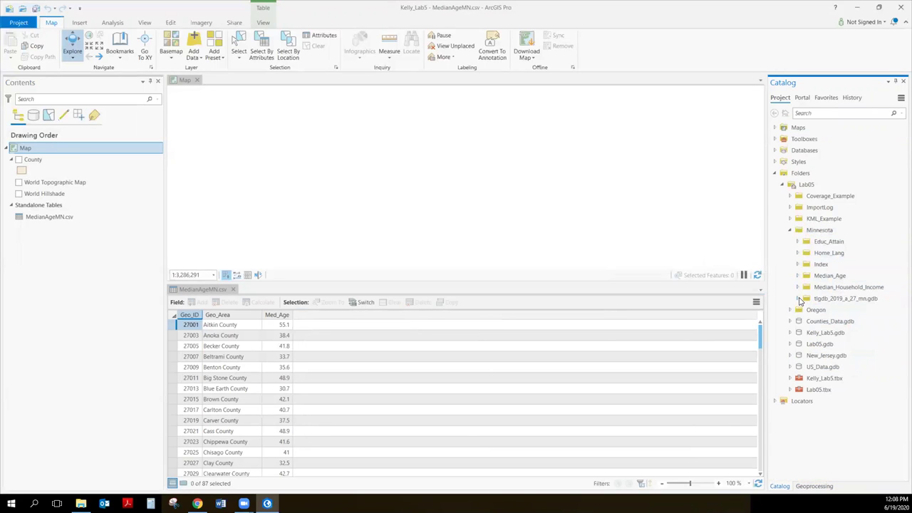
pyautogui.click(797, 299)
pyautogui.click(806, 311)
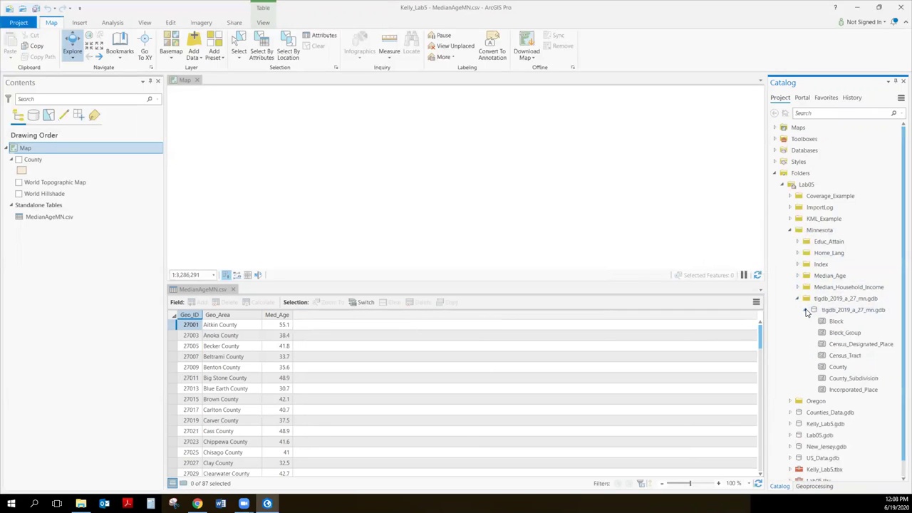
pyautogui.click(839, 367)
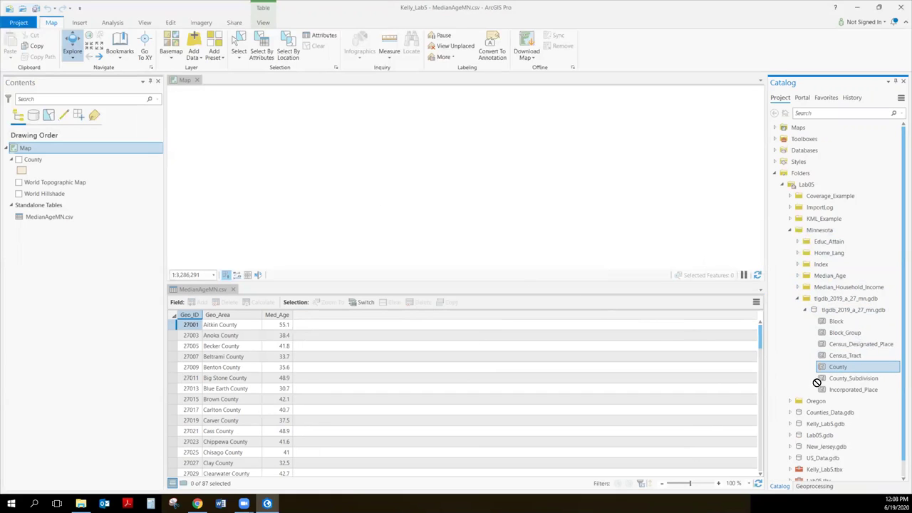
pyautogui.moveTo(837, 366)
pyautogui.mouseDown()
pyautogui.moveTo(753, 354)
pyautogui.moveTo(565, 210)
pyautogui.mouseUp()
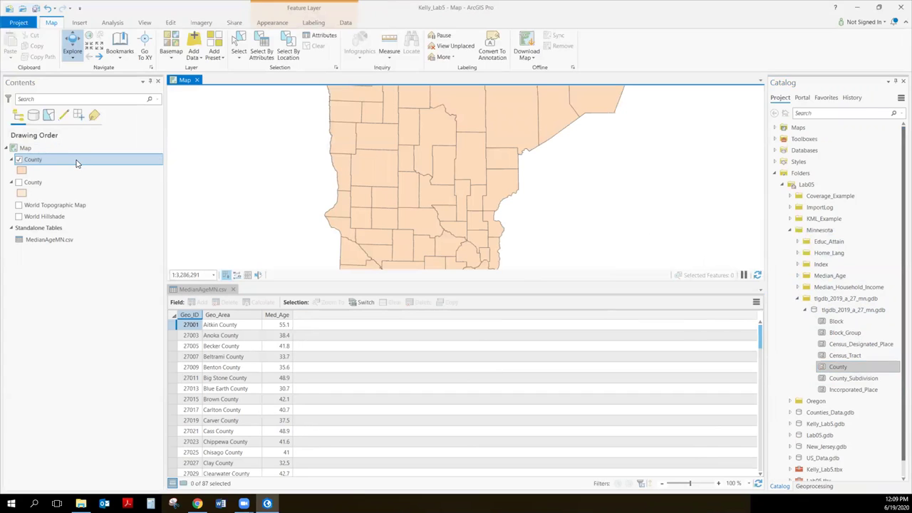
pyautogui.rightClick(77, 163)
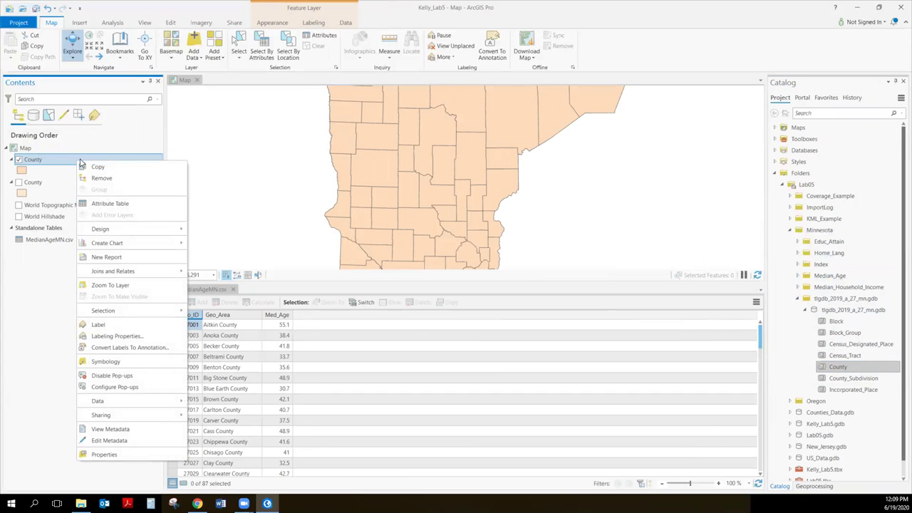
pyautogui.click(19, 160)
pyautogui.click(19, 159)
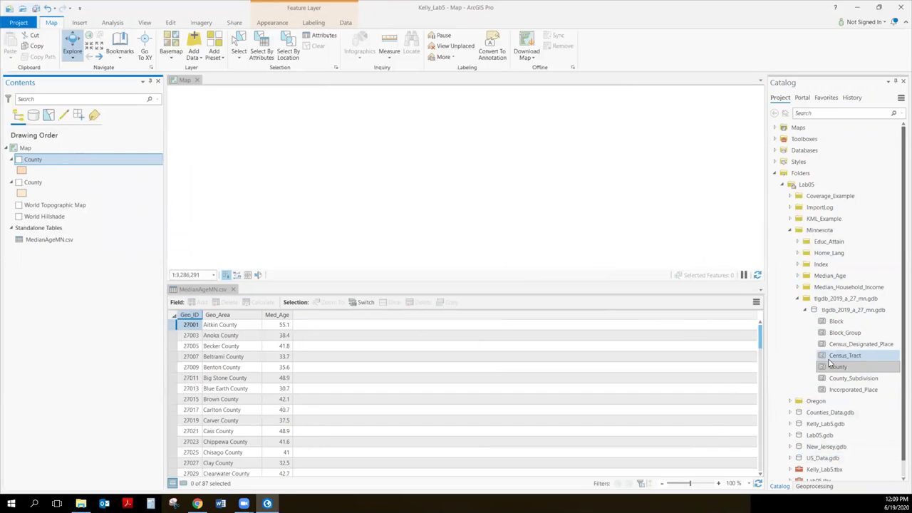
# - Add the County_Project feature class from Kelly_Lab5.gdb to the map
pyautogui.scroll(-1, 830, 356)
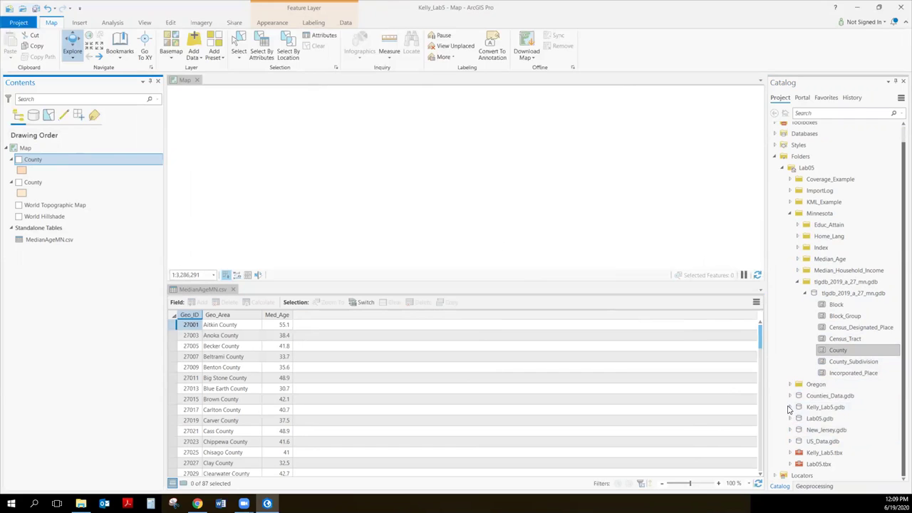
pyautogui.click(789, 407)
pyautogui.moveTo(823, 420); pyautogui.dragTo(390, 157)
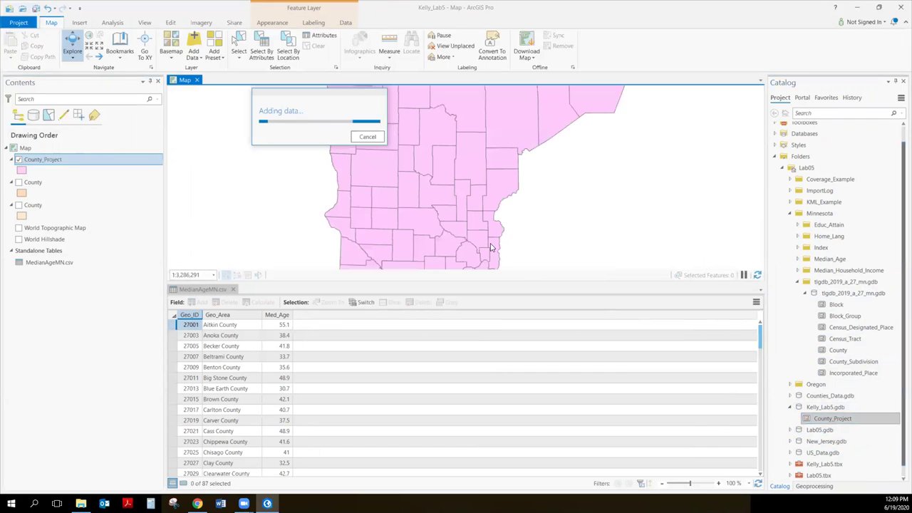
pyautogui.rightClick(82, 159)
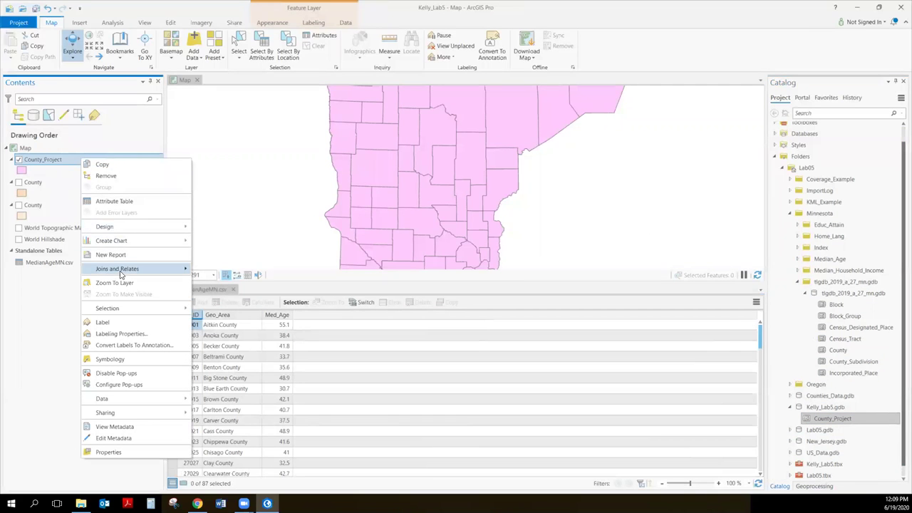
pyautogui.moveTo(127, 273)
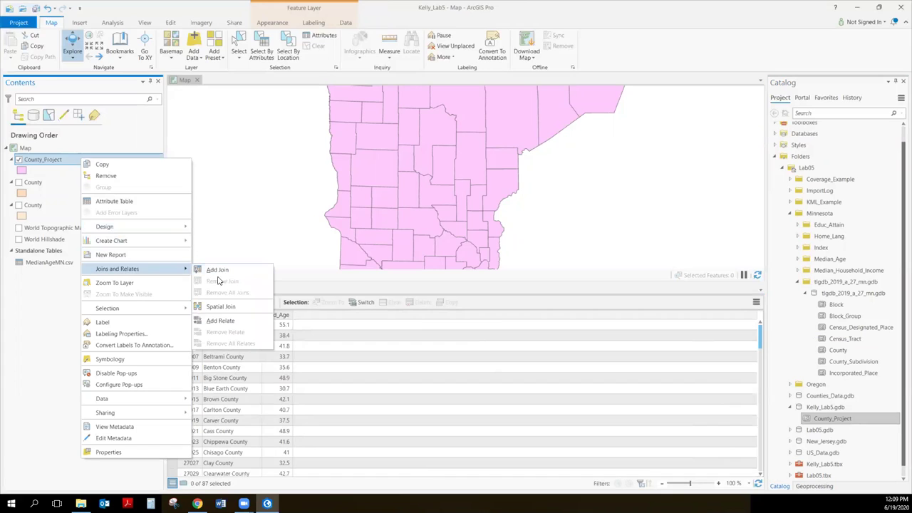
pyautogui.click(50, 160)
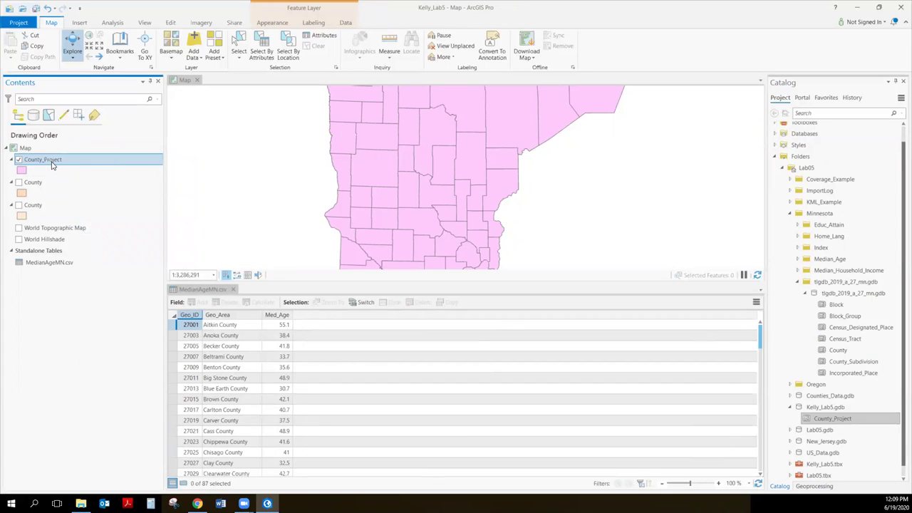
pyautogui.rightClick(51, 164)
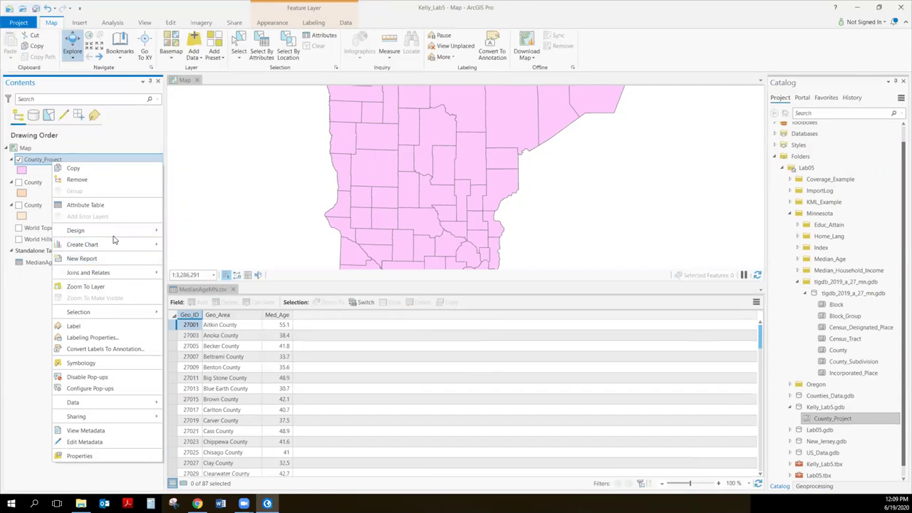
pyautogui.moveTo(109, 245)
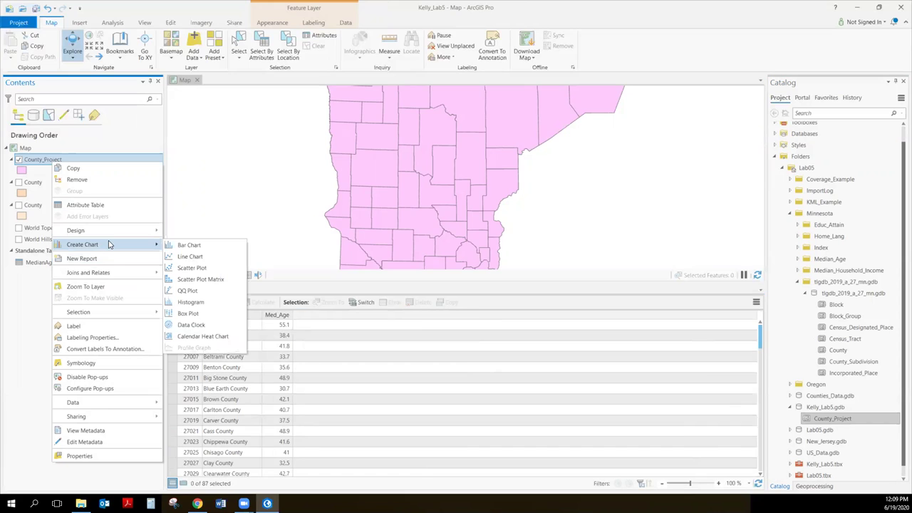
pyautogui.moveTo(107, 274)
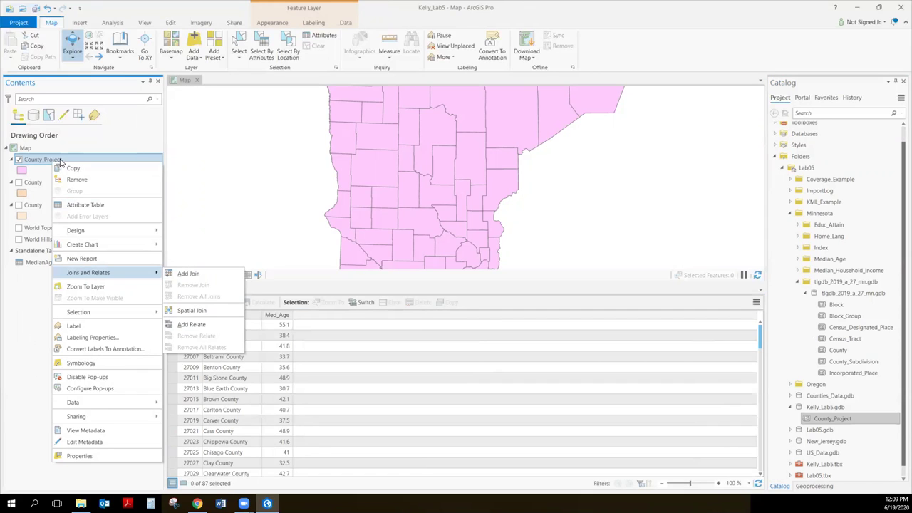
pyautogui.click(60, 160)
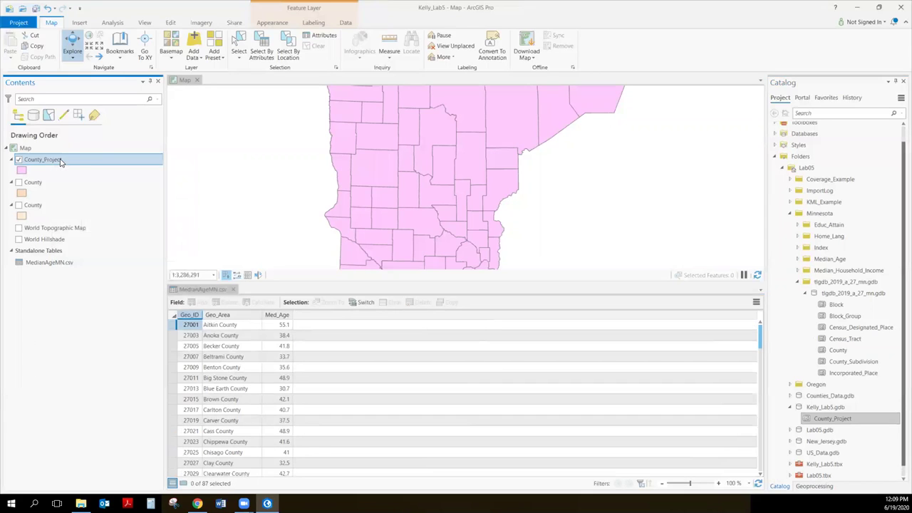
# - Set the Add Join input to the County_Project layer with NAMELSAD as the input join field
pyautogui.click(814, 486)
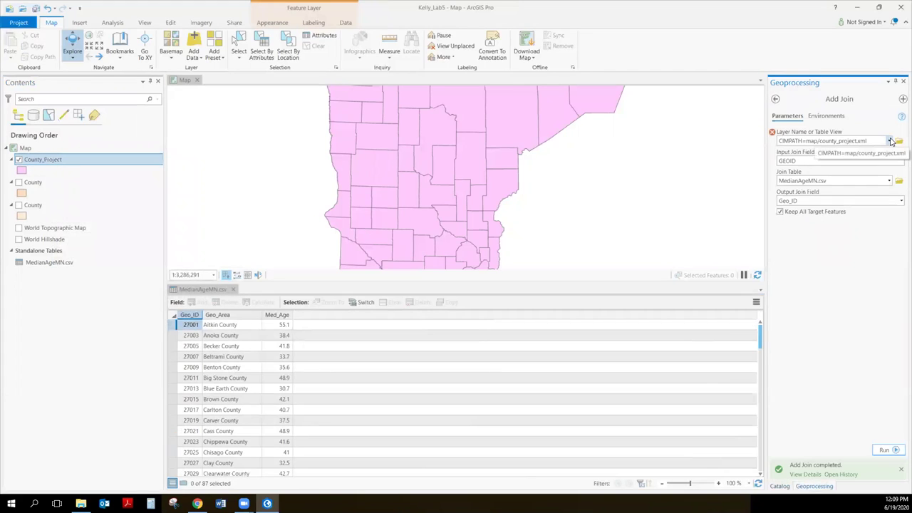
pyautogui.click(889, 141)
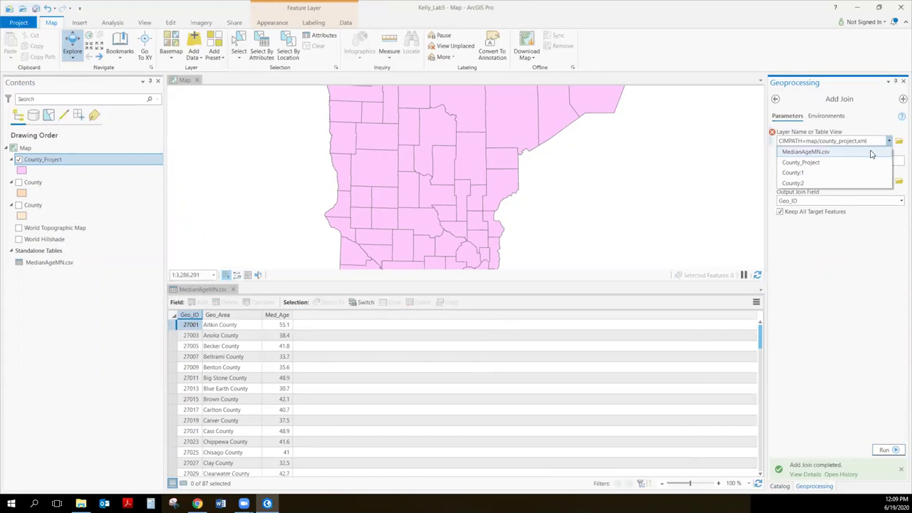
pyautogui.click(855, 162)
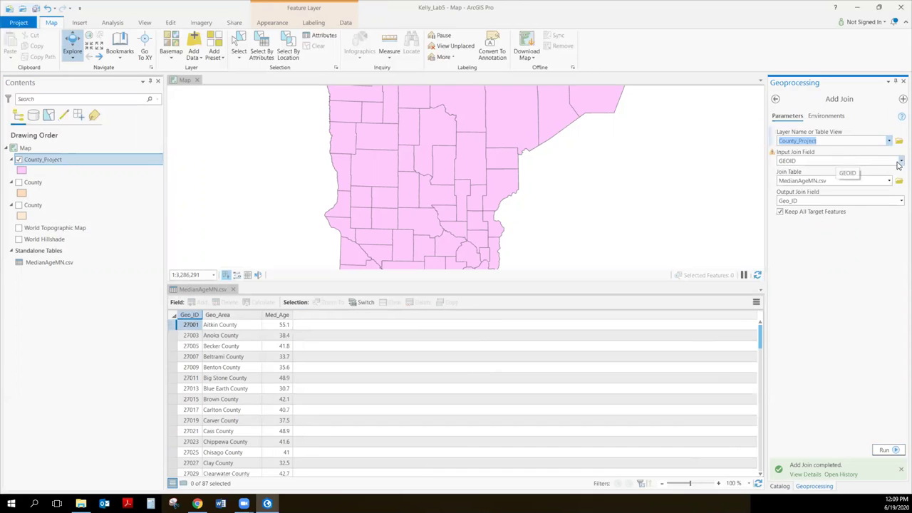
pyautogui.click(898, 163)
pyautogui.click(805, 191)
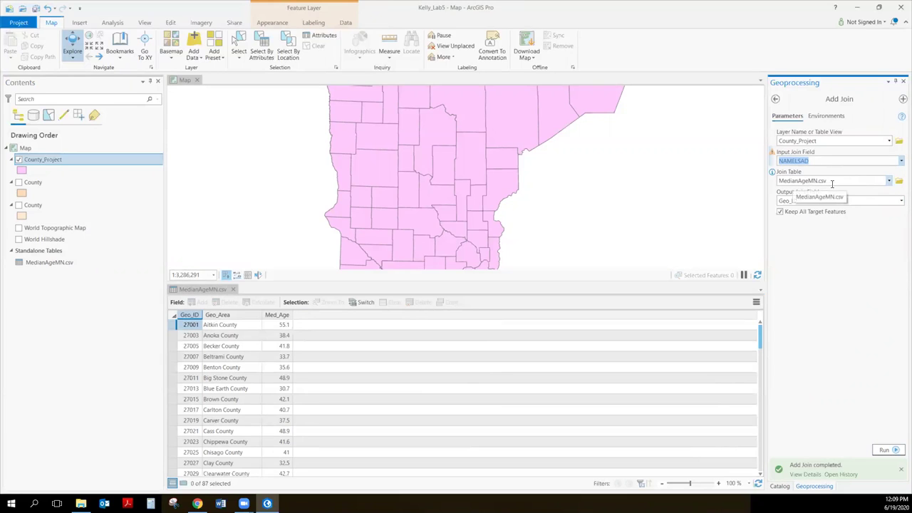
# - Use MedianAgeMN.csv as the join table with Geo_Area as the output join field, and run the join keeping all target features
pyautogui.click(889, 181)
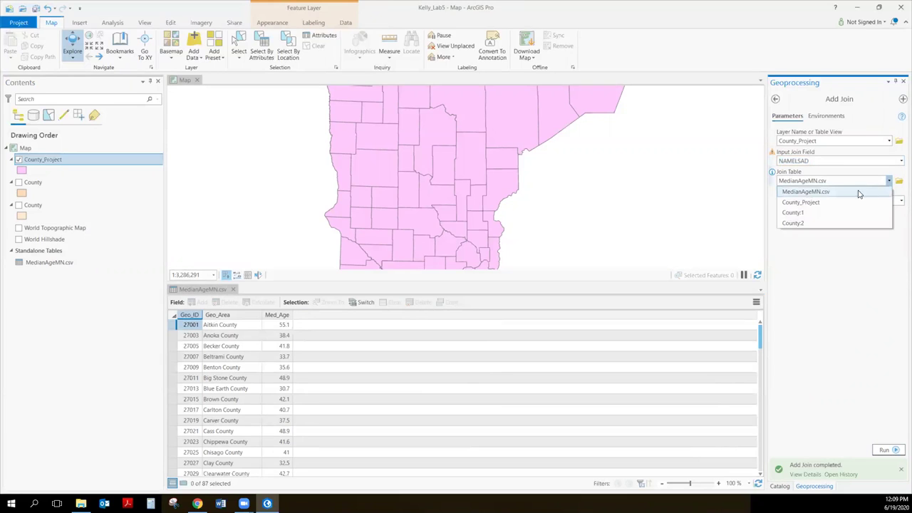
pyautogui.click(855, 192)
pyautogui.click(848, 200)
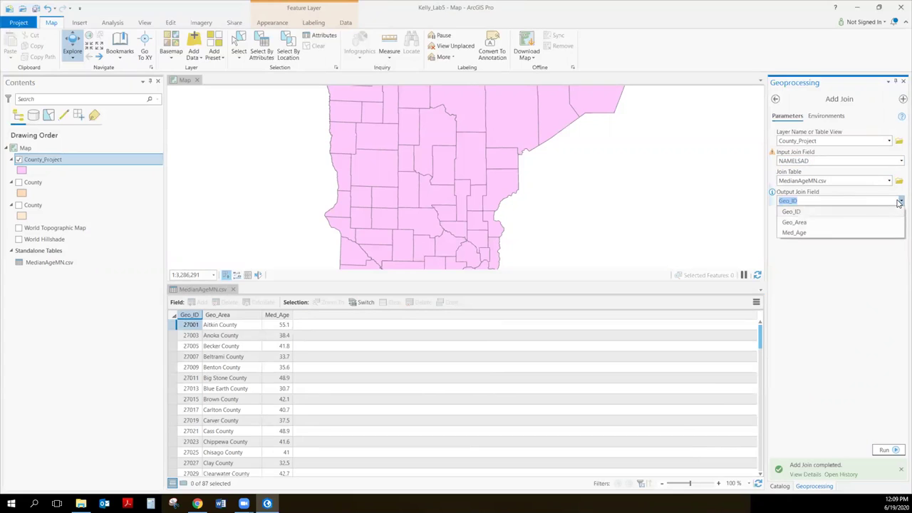
pyautogui.click(824, 223)
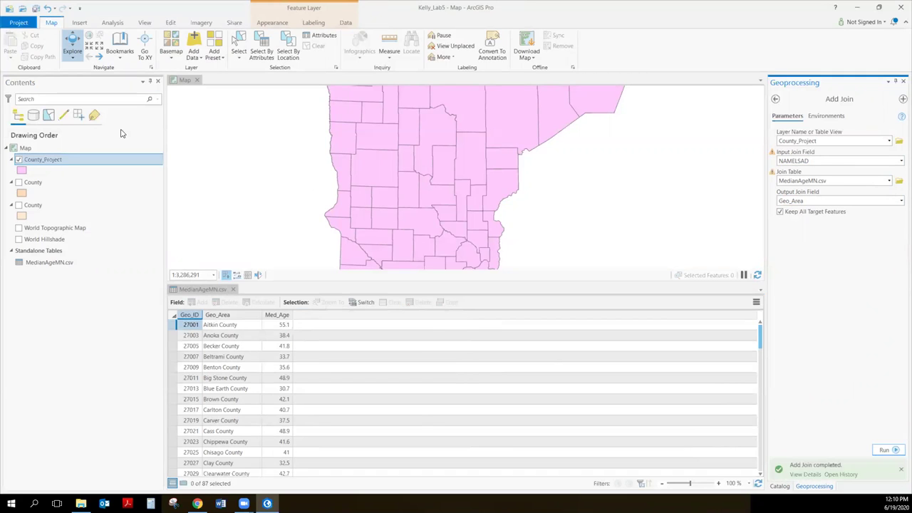
# - Open the County_Project attribute table and inspect the fields joined from MedianAgeMN.csv
pyautogui.rightClick(44, 162)
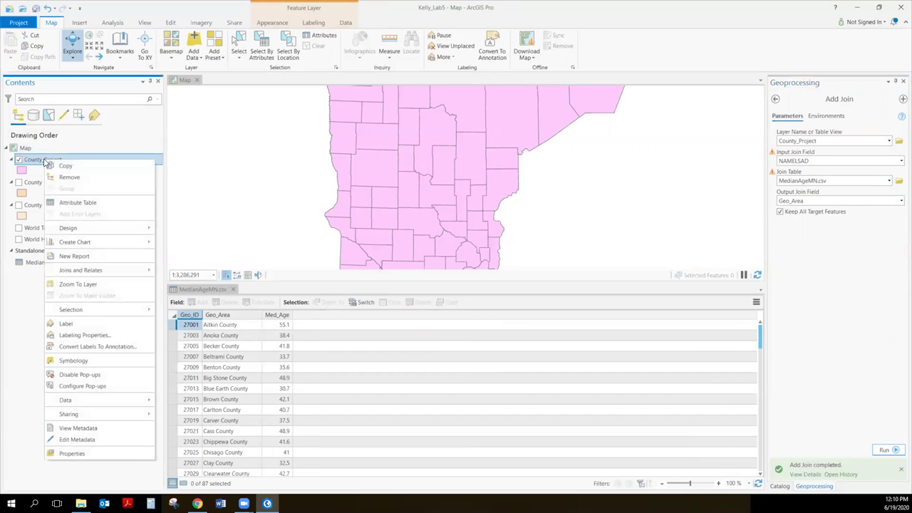
pyautogui.click(66, 204)
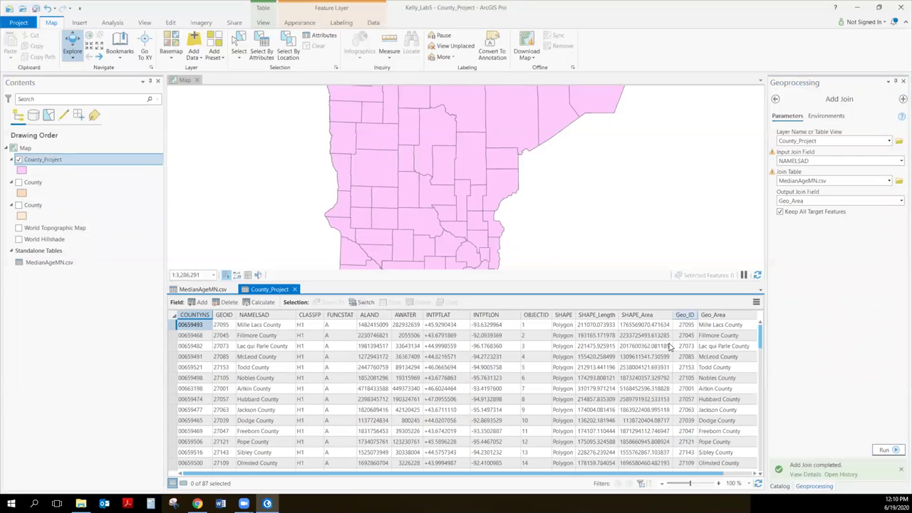
pyautogui.moveTo(663, 475); pyautogui.dragTo(691, 476)
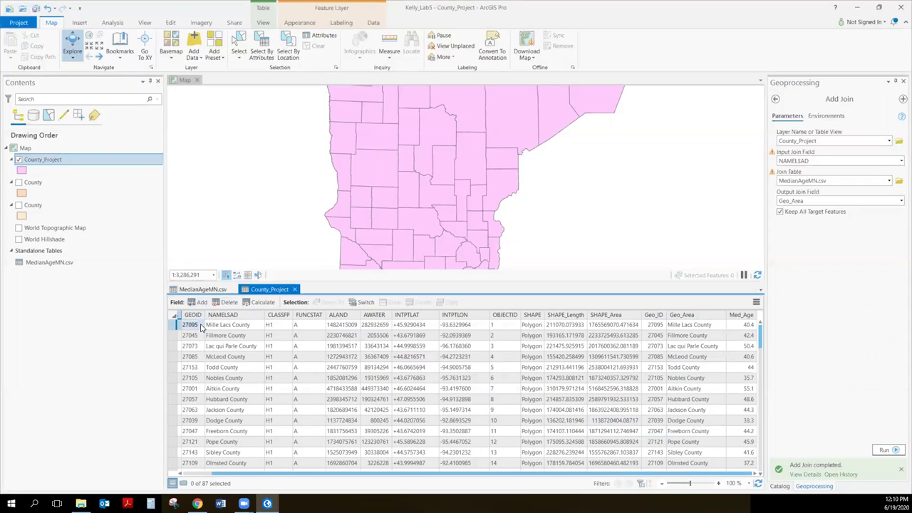
pyautogui.moveTo(259, 476); pyautogui.dragTo(225, 475)
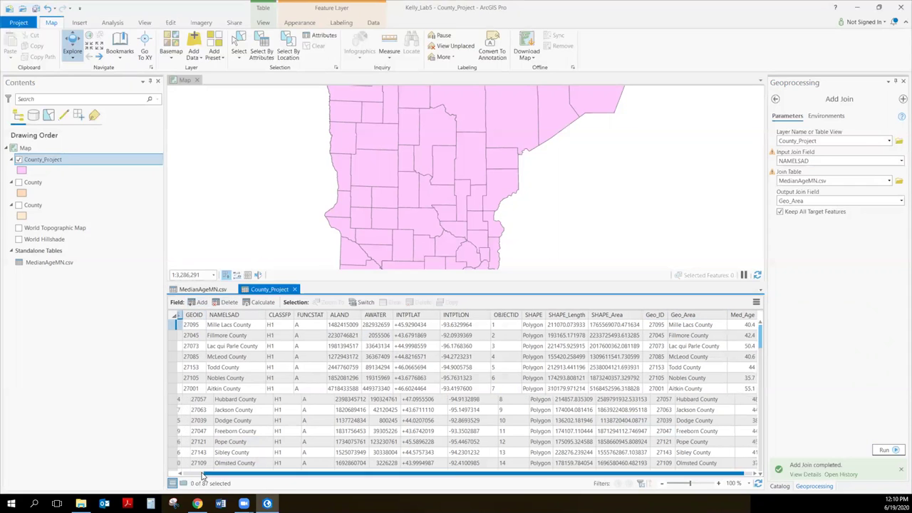
# - Compare the data type of Geo_ID in MedianAgeMN.csv with that of GEOID in the County_Project table
pyautogui.click(191, 289)
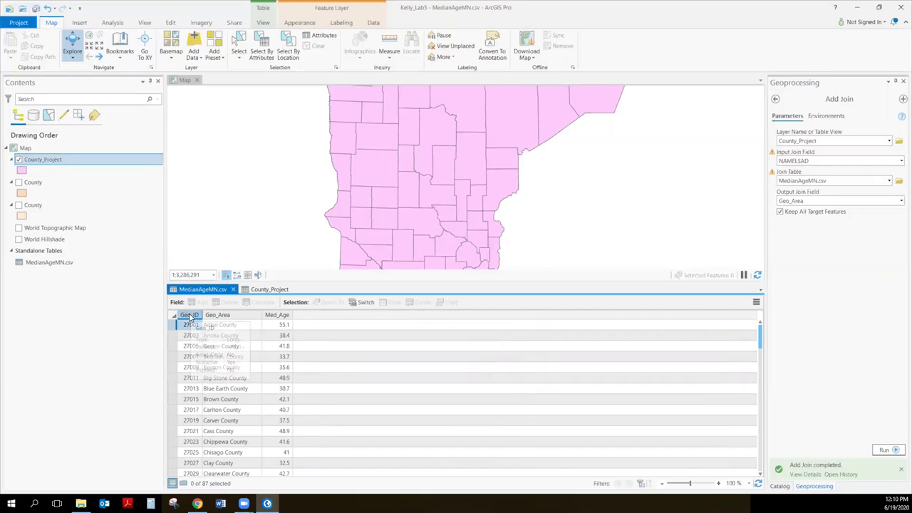
pyautogui.rightClick(191, 316)
pyautogui.click(330, 292)
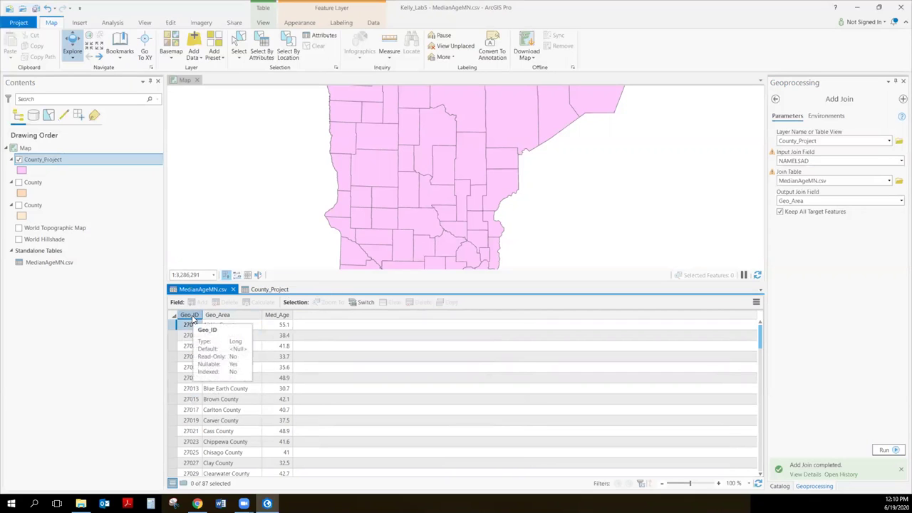
pyautogui.click(269, 290)
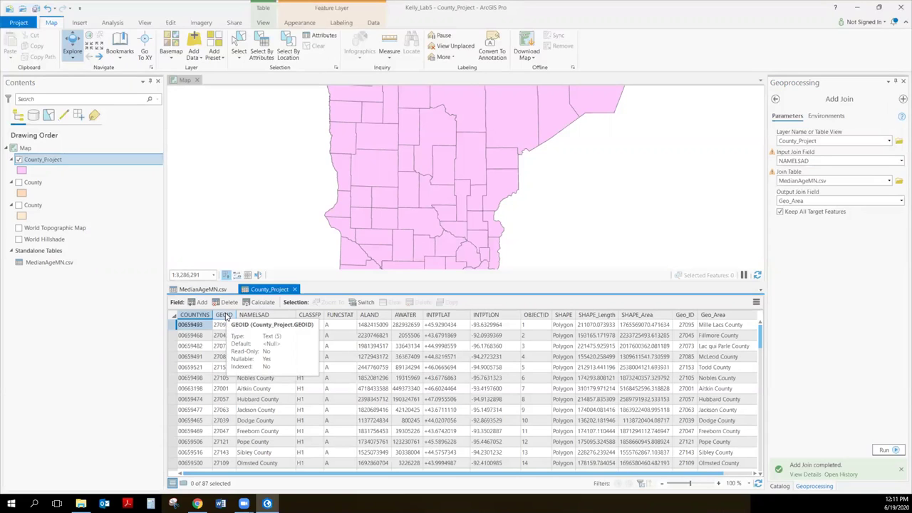
# - Add a Long field named GeoID_Long to the County_Project table, save the change and close the field design view
pyautogui.click(196, 303)
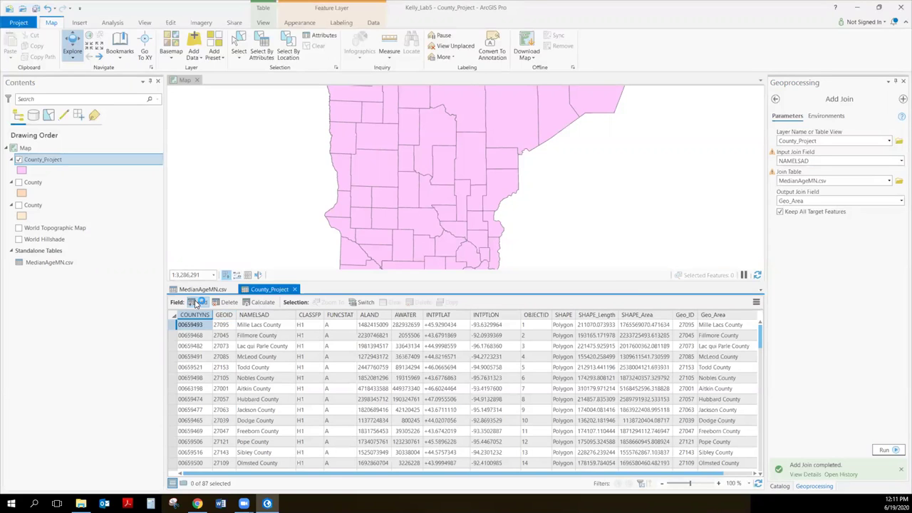
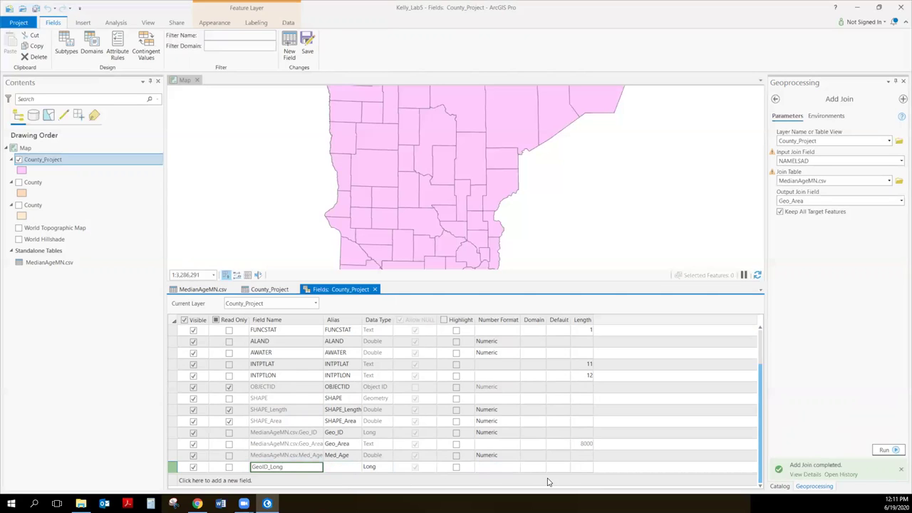
pyautogui.click(308, 46)
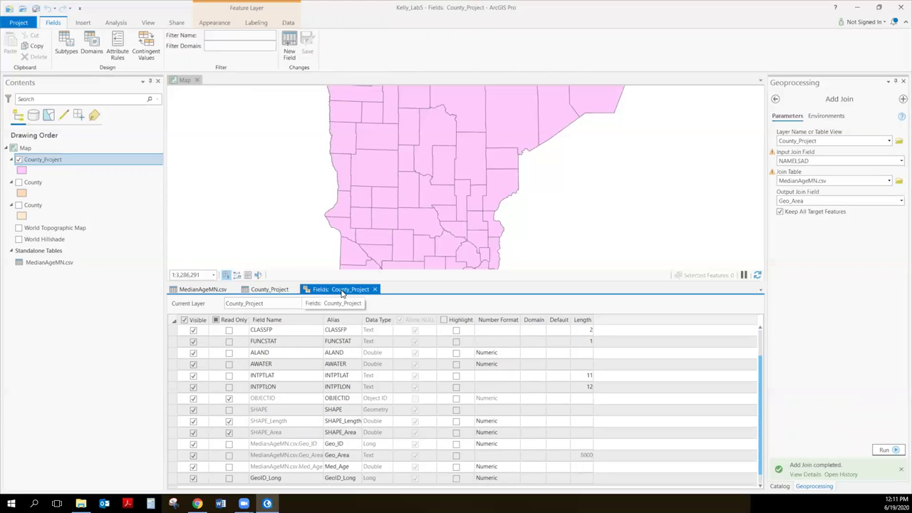
pyautogui.click(376, 290)
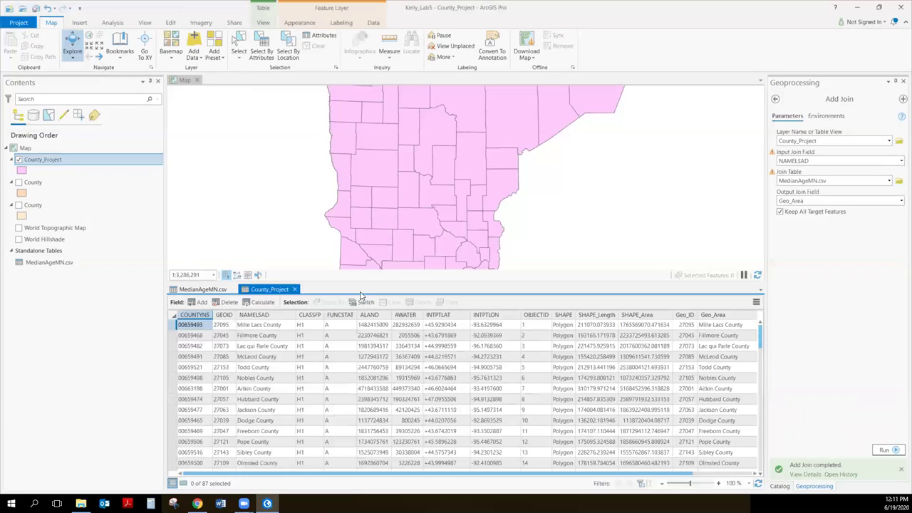
# - Open the Calculate Field tool for the GeoID_Long field of the County_Project table
pyautogui.moveTo(366, 476); pyautogui.dragTo(680, 490)
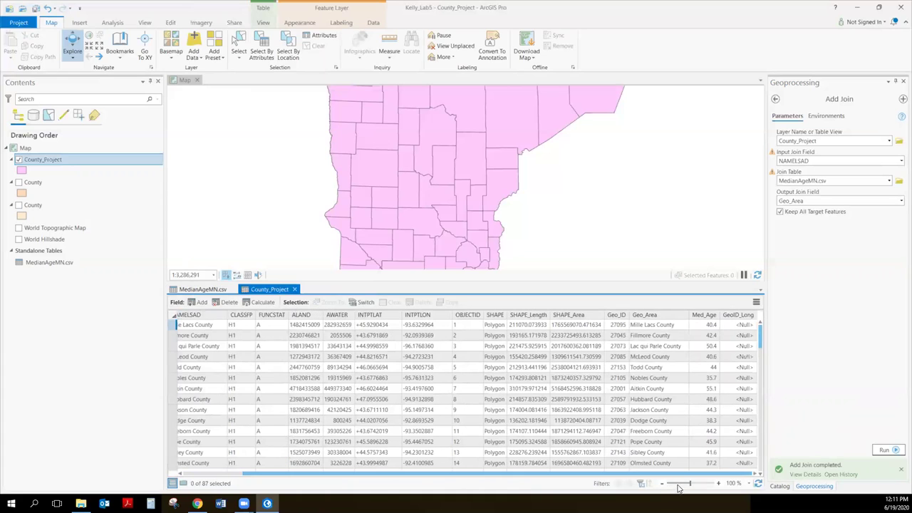
pyautogui.rightClick(738, 318)
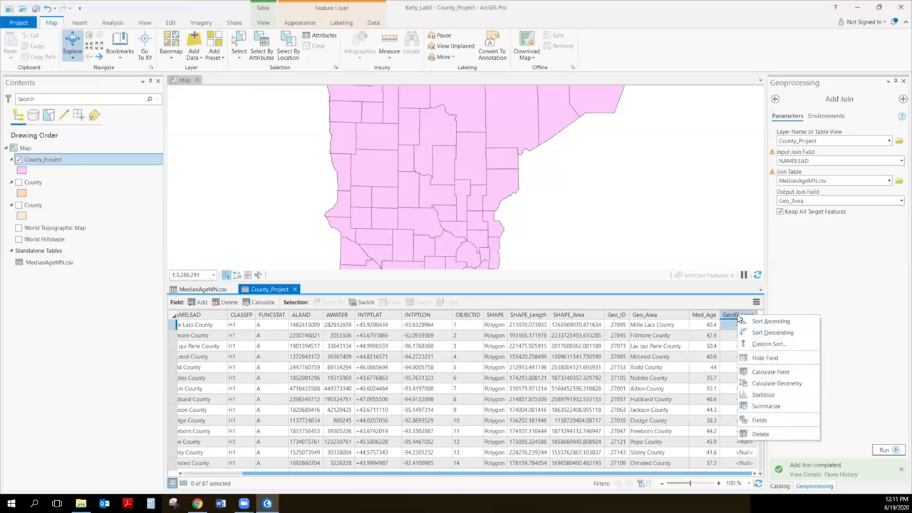
pyautogui.click(767, 373)
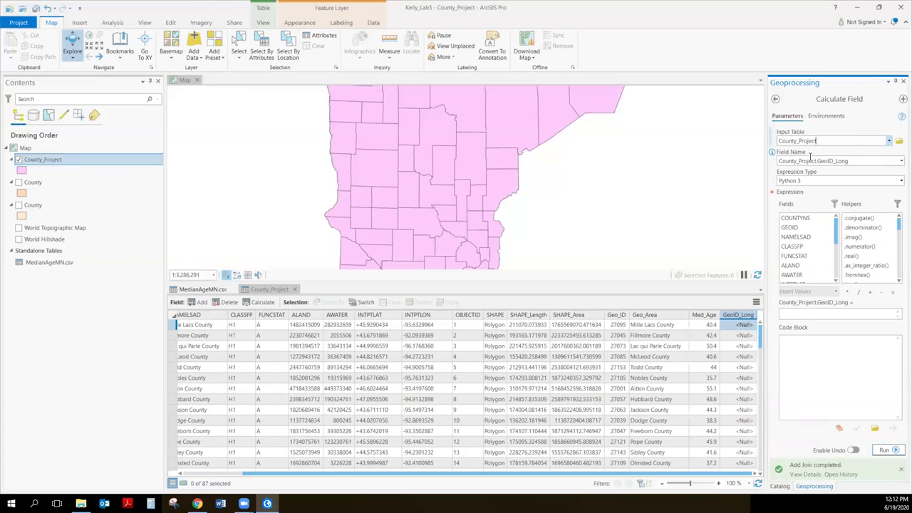
pyautogui.click(852, 162)
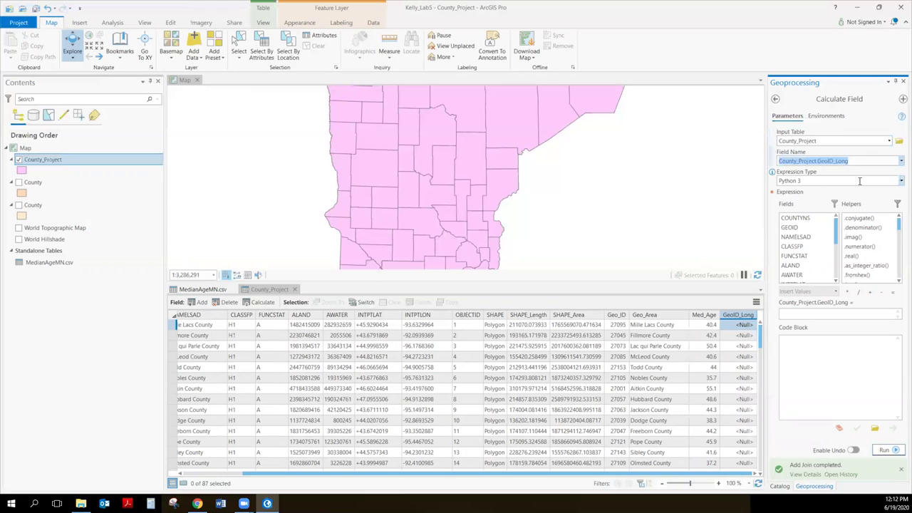
pyautogui.click(900, 182)
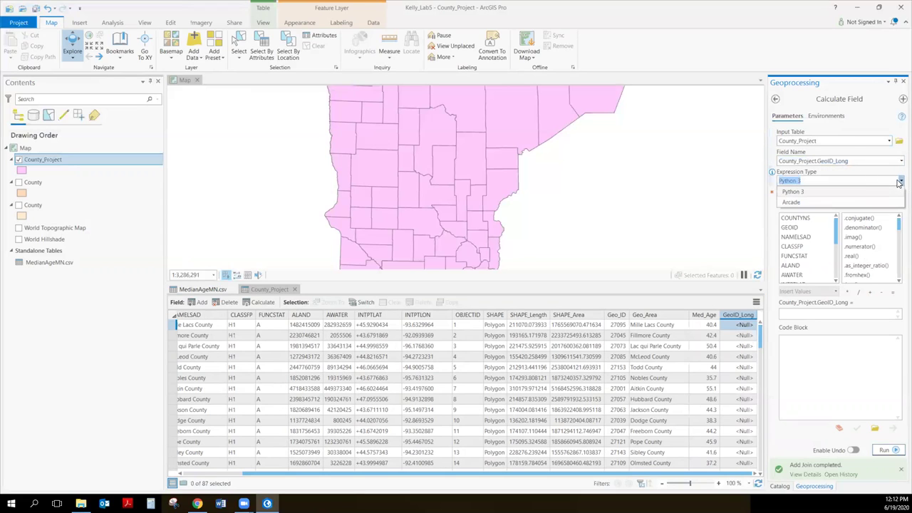
pyautogui.click(834, 203)
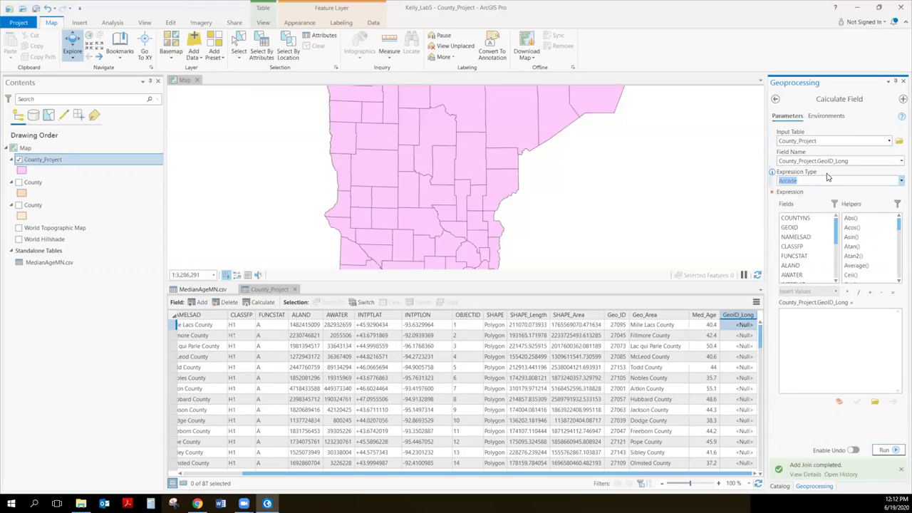
pyautogui.click(899, 183)
pyautogui.click(826, 193)
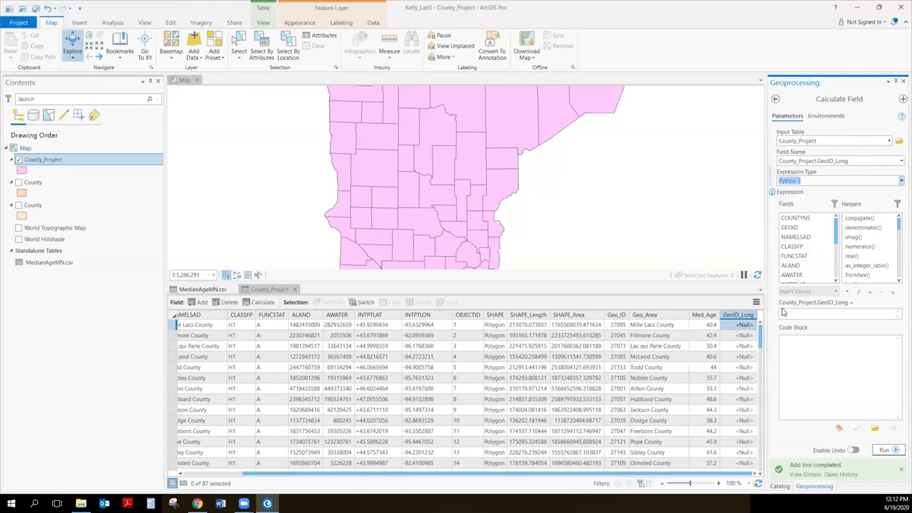
# - Calculate GeoID_Long with the Python 3 expression !County_Project.GEOID! and run the tool
pyautogui.click(782, 306)
pyautogui.click(797, 228)
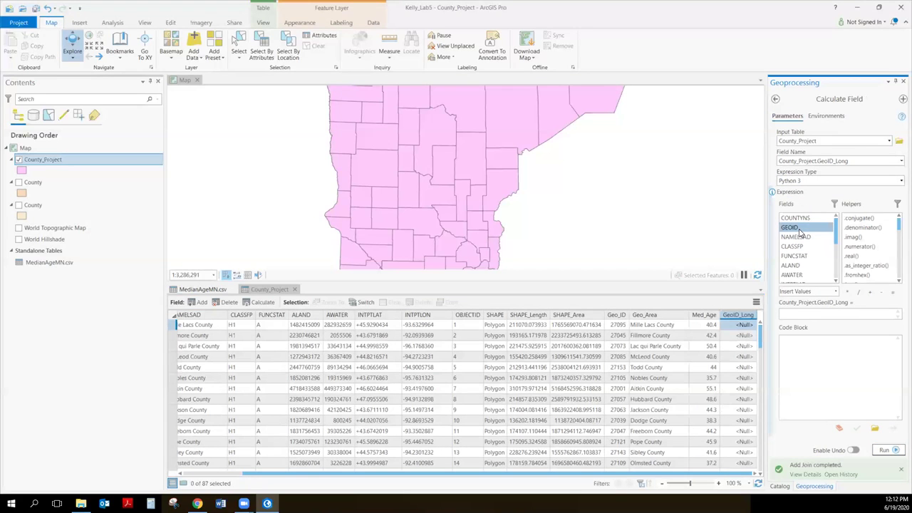
pyautogui.doubleClick(796, 229)
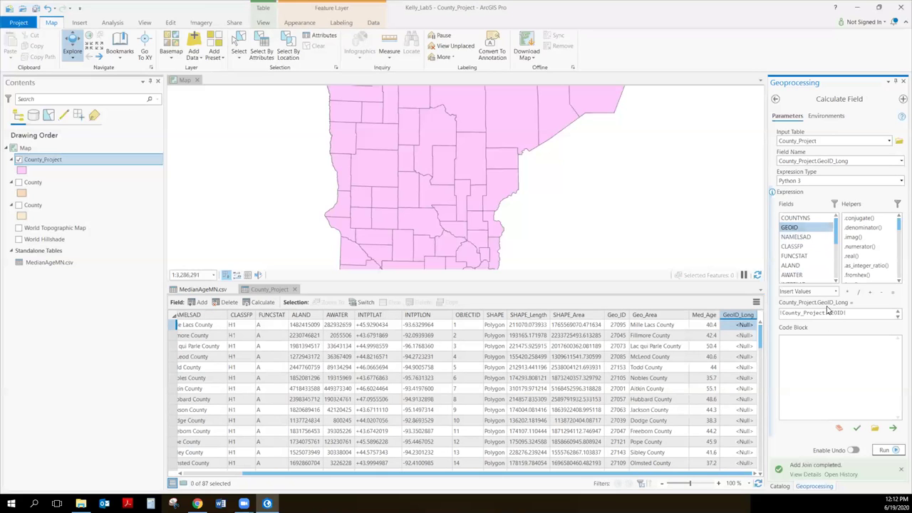
pyautogui.click(884, 473)
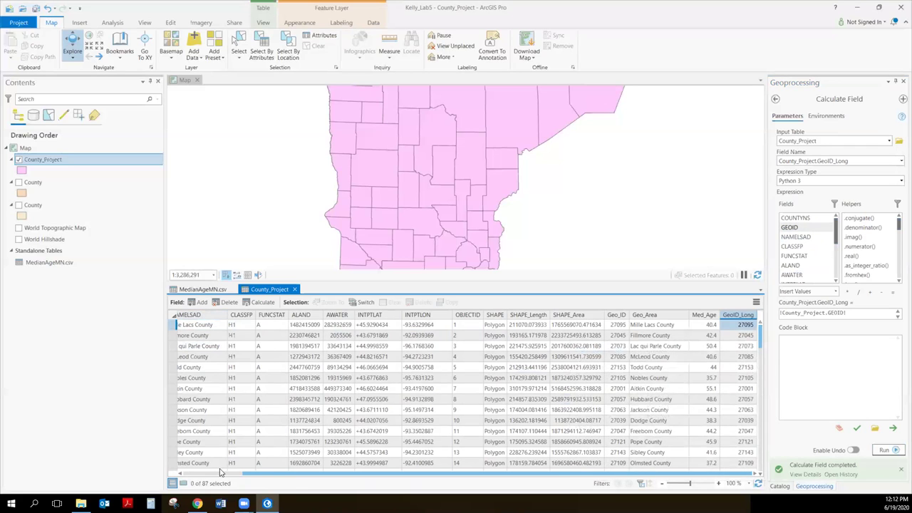
# - Compare the GEOID values with the calculated GeoID_Long values in the County_Project table and check the new field's type
pyautogui.click(183, 474)
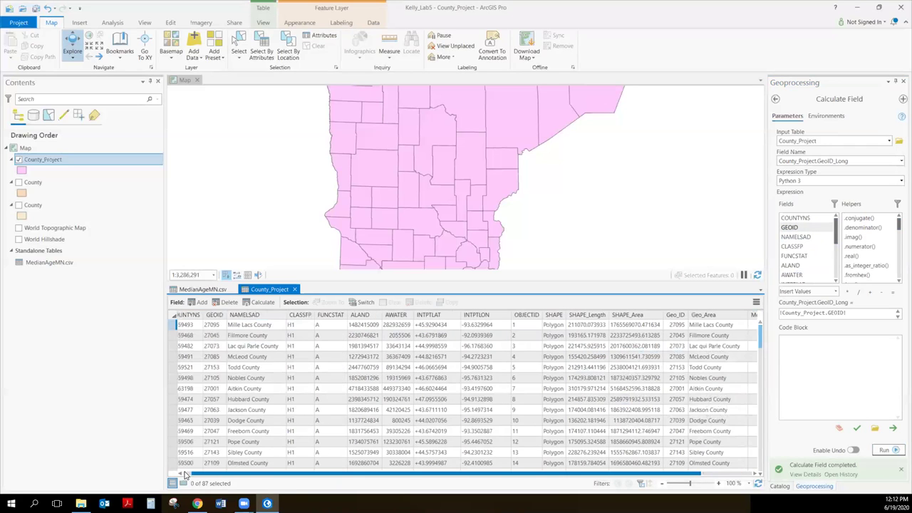
pyautogui.click(184, 475)
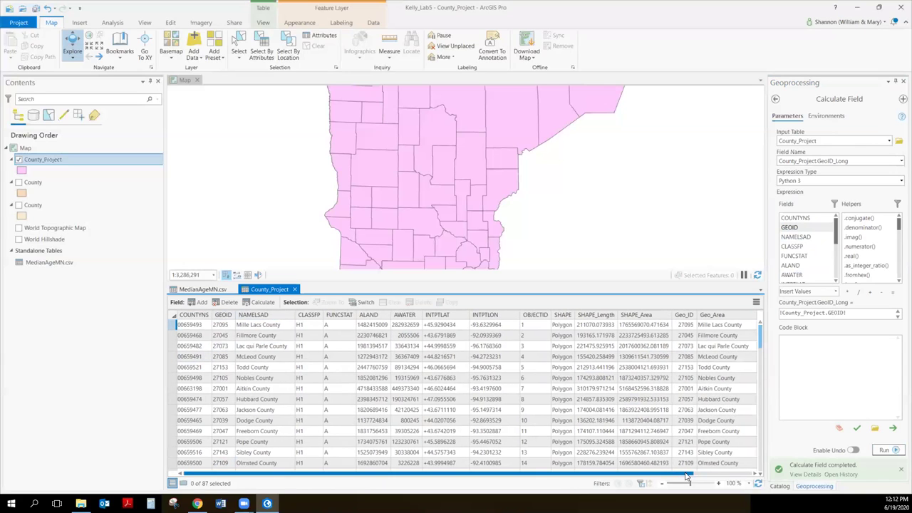
pyautogui.moveTo(686, 476); pyautogui.dragTo(748, 476)
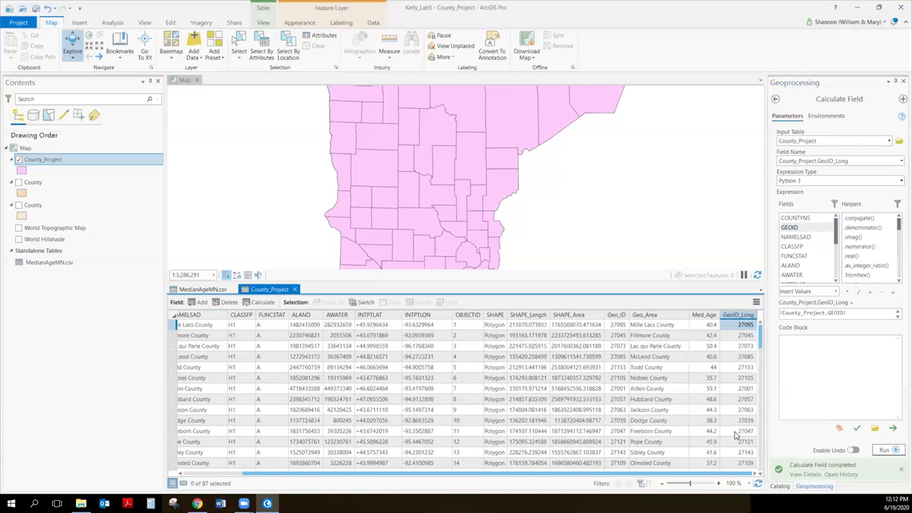
pyautogui.rightClick(746, 318)
pyautogui.click(730, 306)
pyautogui.click(899, 475)
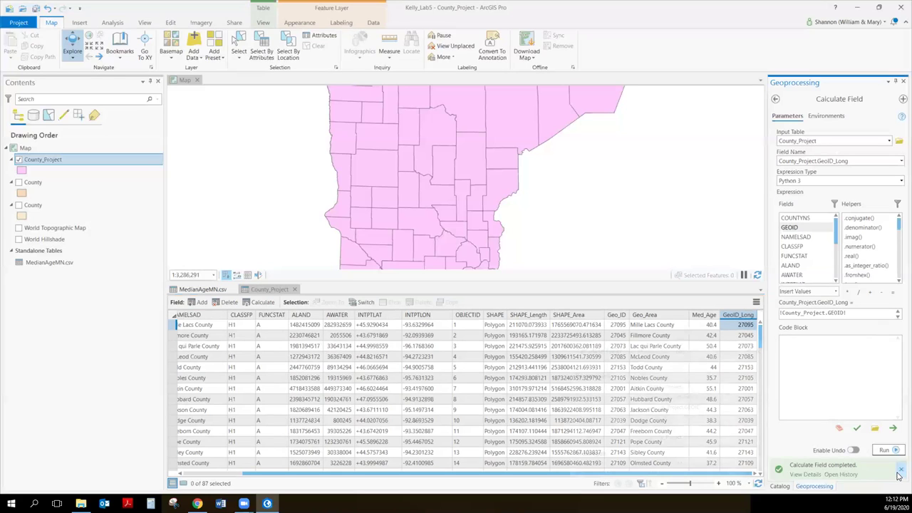
# - Export the joined County_Project features to the Kelly_Lab5.gdb geodatabase as a feature class named MedianAgeMN
pyautogui.click(779, 486)
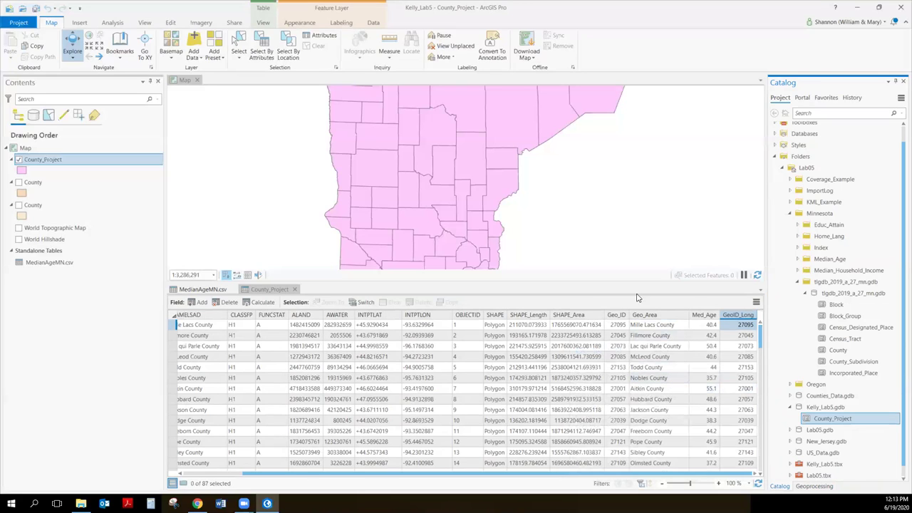
pyautogui.click(70, 163)
pyautogui.rightClick(70, 163)
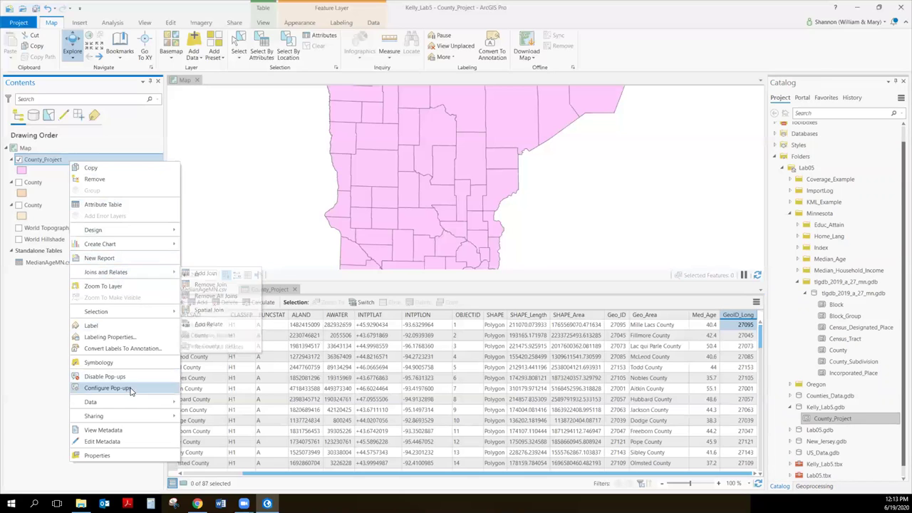
pyautogui.moveTo(129, 402)
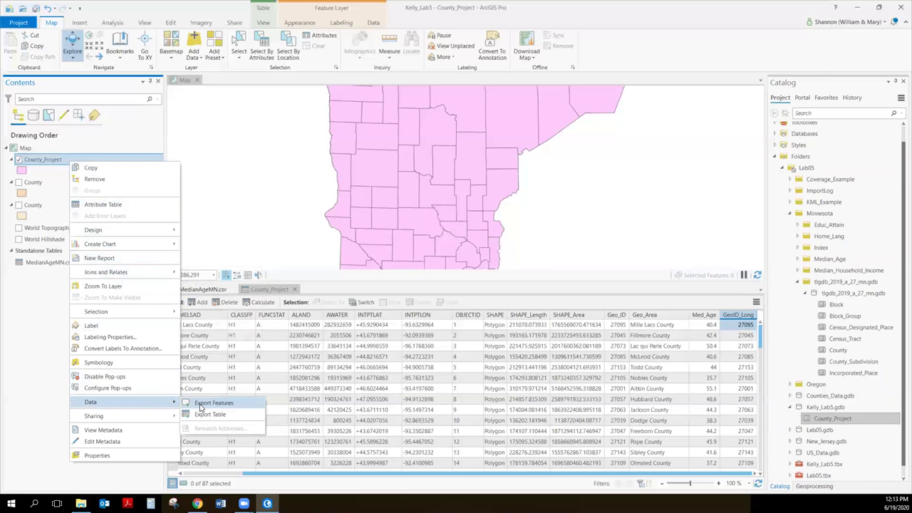
pyautogui.click(204, 403)
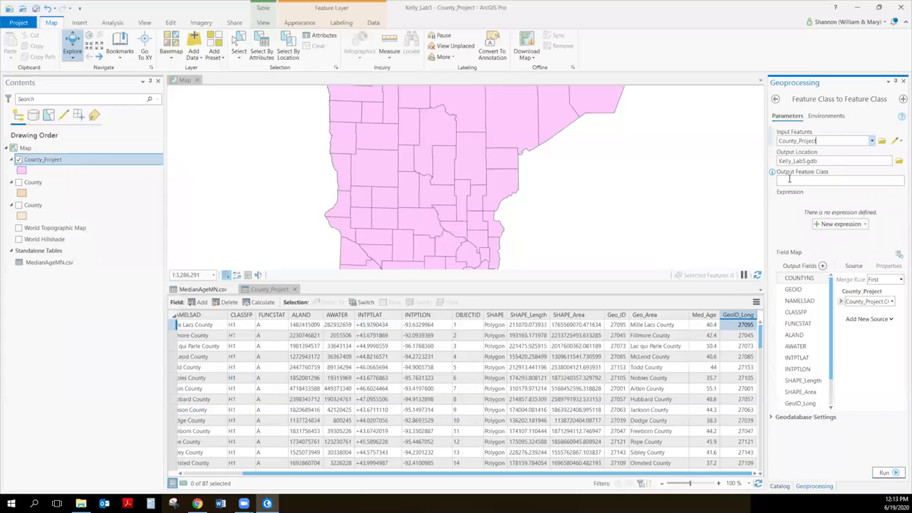
pyautogui.click(798, 161)
pyautogui.moveTo(786, 161); pyautogui.dragTo(836, 161)
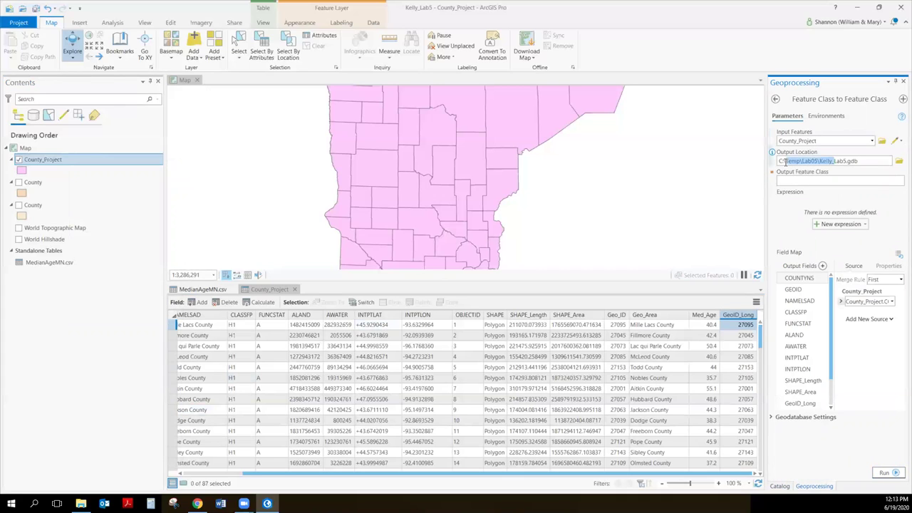
pyautogui.click(813, 179)
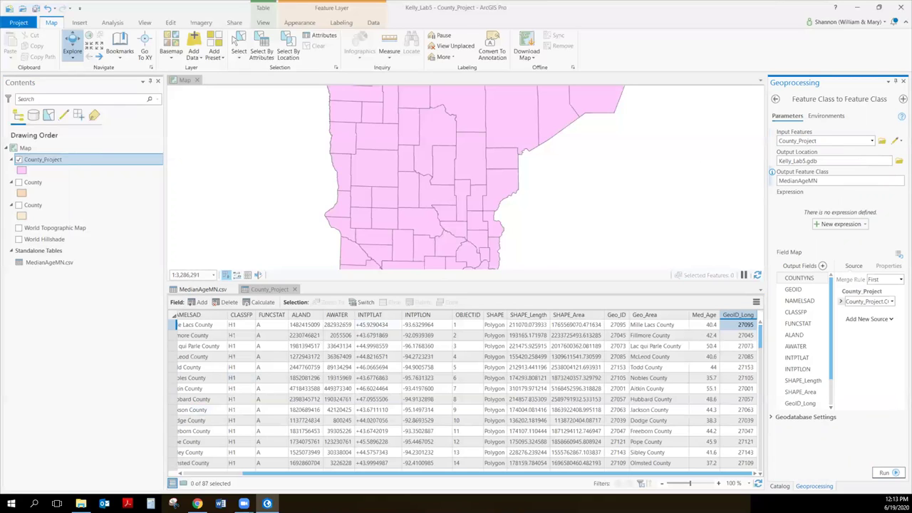
pyautogui.click(884, 472)
pyautogui.moveTo(888, 475)
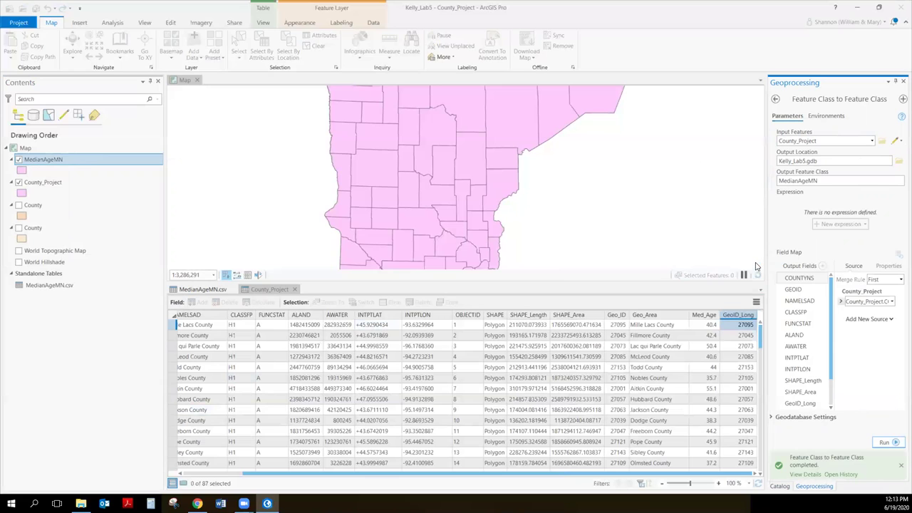
# - Remove all joins from the County_Project layer and confirm the removal
pyautogui.click(49, 186)
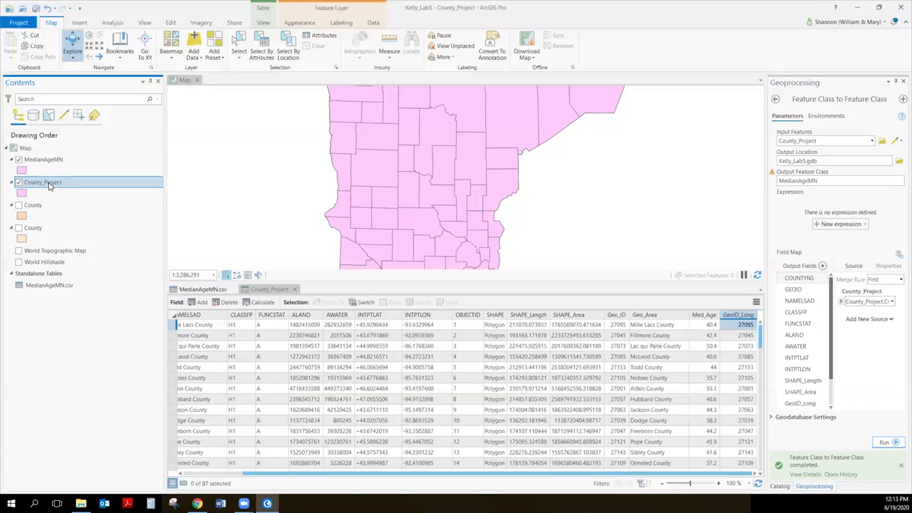
pyautogui.keyDown('ctrl'); pyautogui.click(57, 162); pyautogui.keyUp('ctrl')
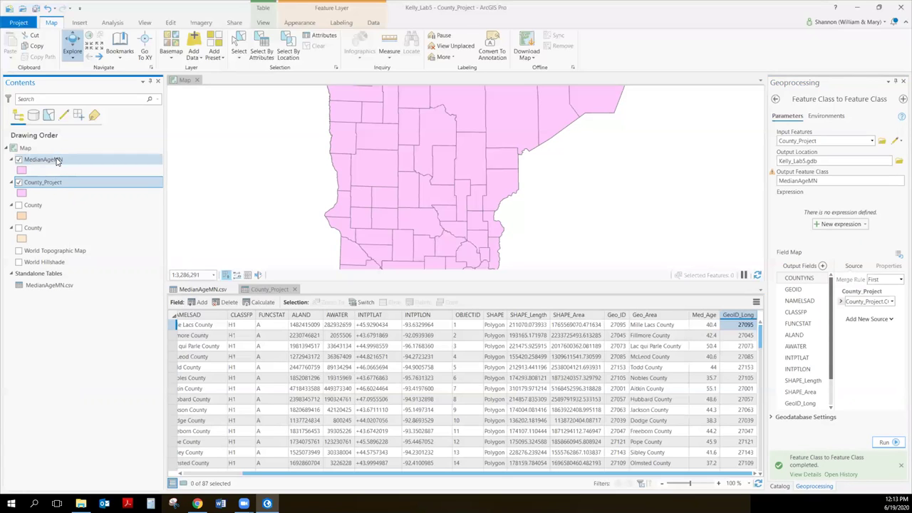
pyautogui.click(57, 185)
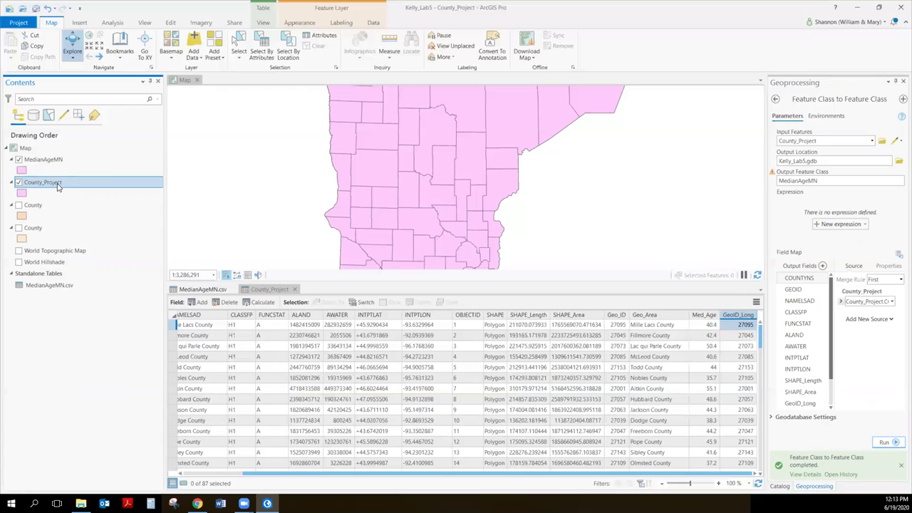
pyautogui.rightClick(57, 186)
pyautogui.press('Escape')
pyautogui.rightClick(62, 186)
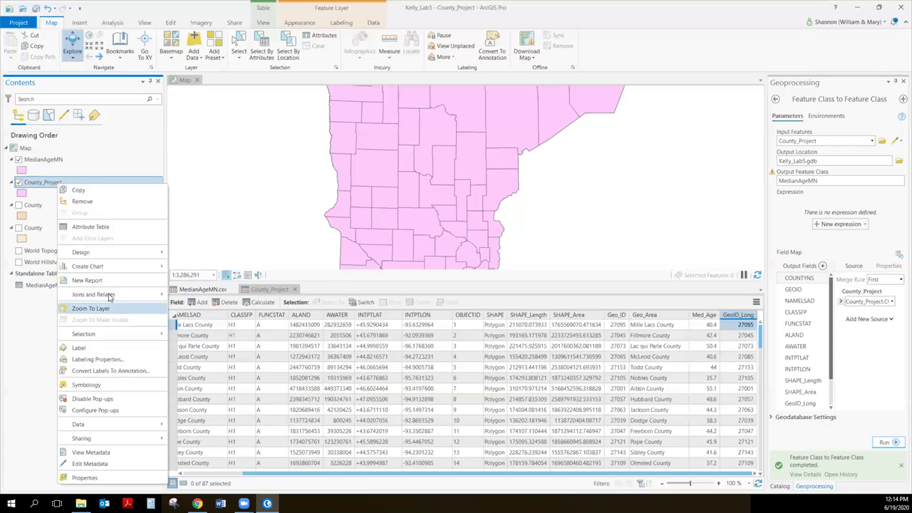
pyautogui.moveTo(111, 295)
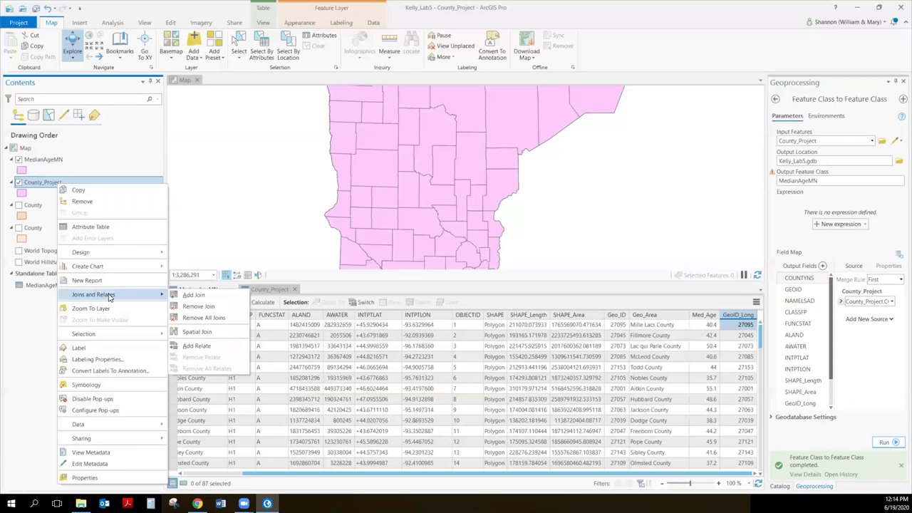
pyautogui.click(205, 318)
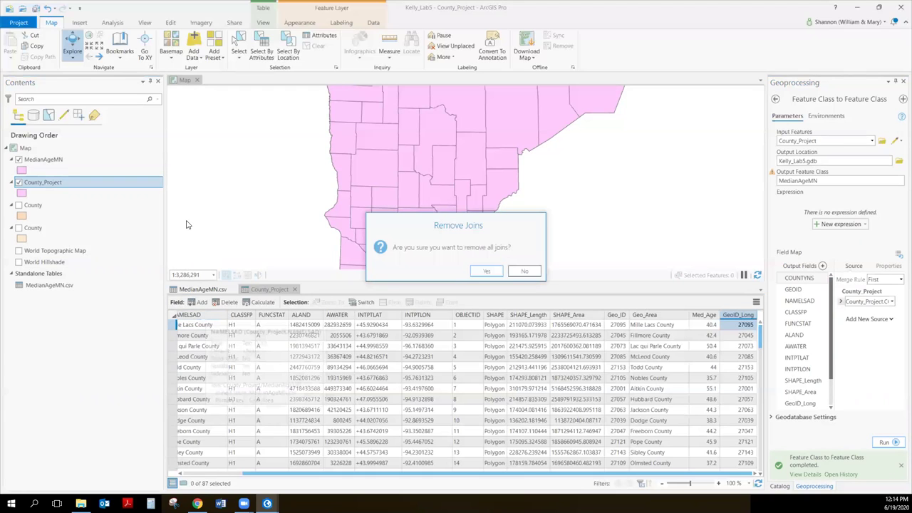
pyautogui.click(486, 273)
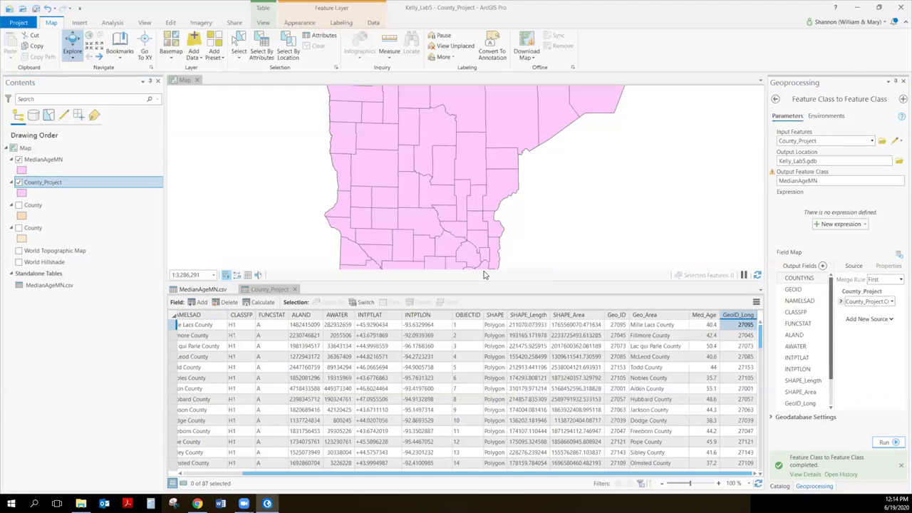